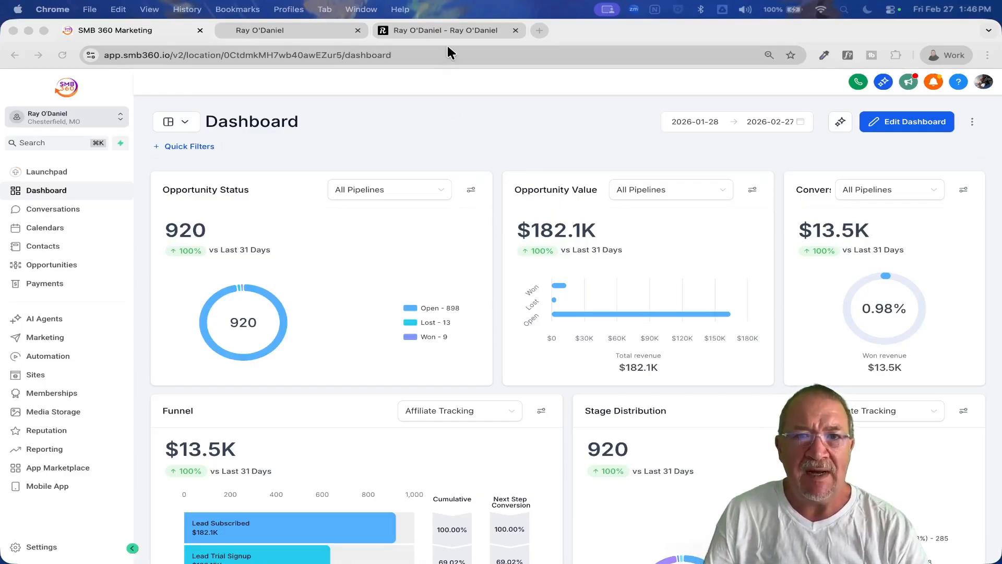
Open the Blog page of the WordPress site rayodaniel.co and look over its posts, author box and category list.
click(439, 29)
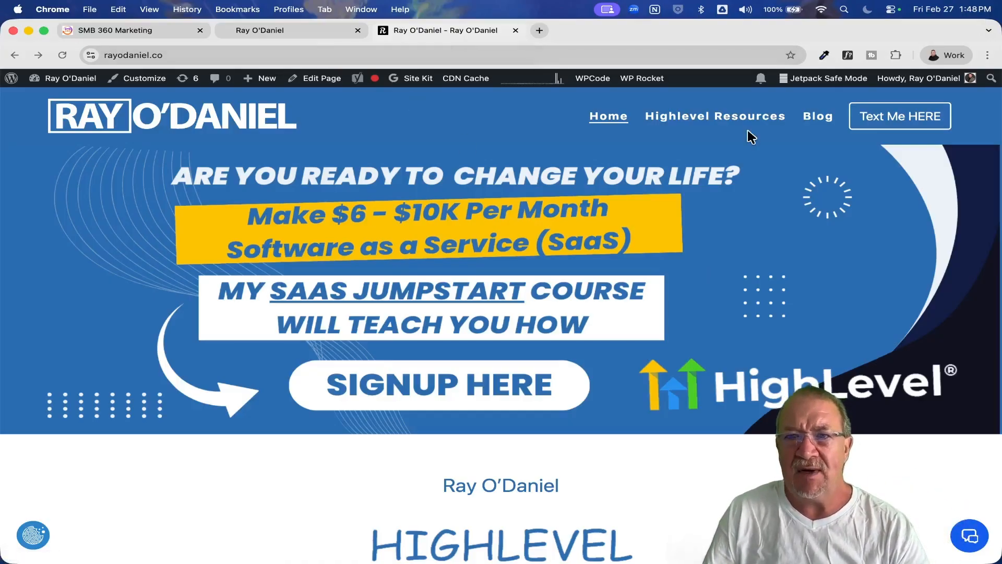
click(817, 117)
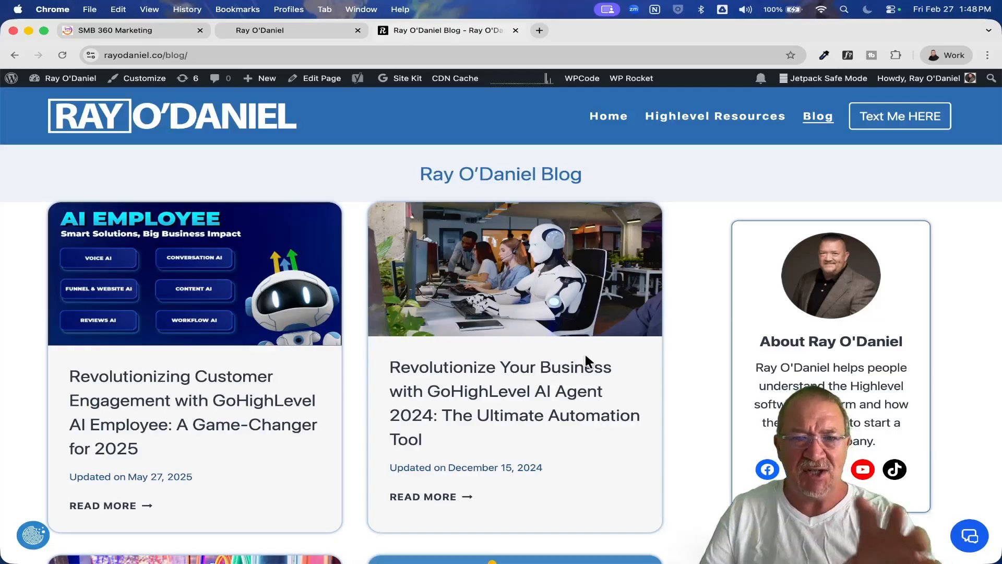
scroll(585, 353, down, 2)
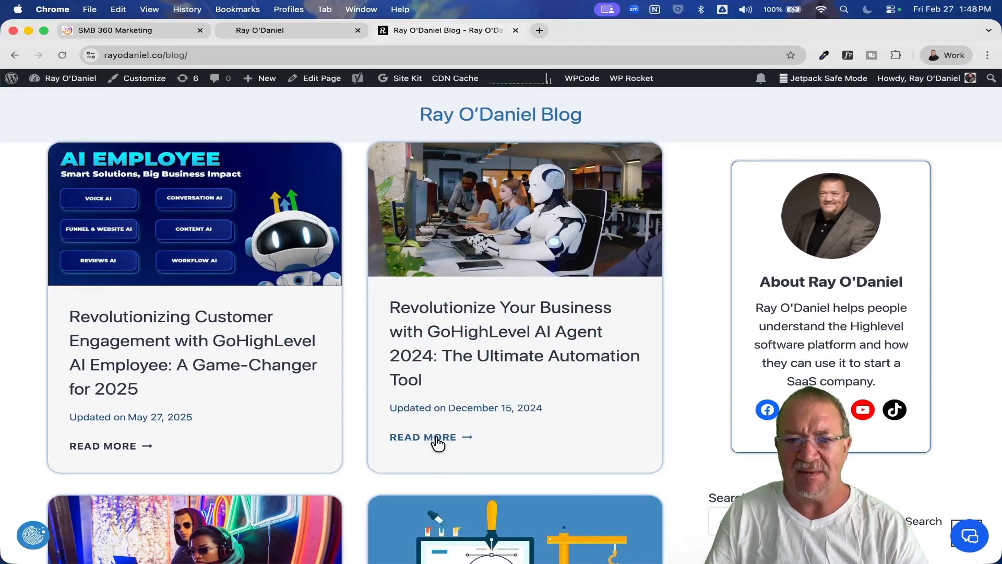
scroll(588, 415, up, 2)
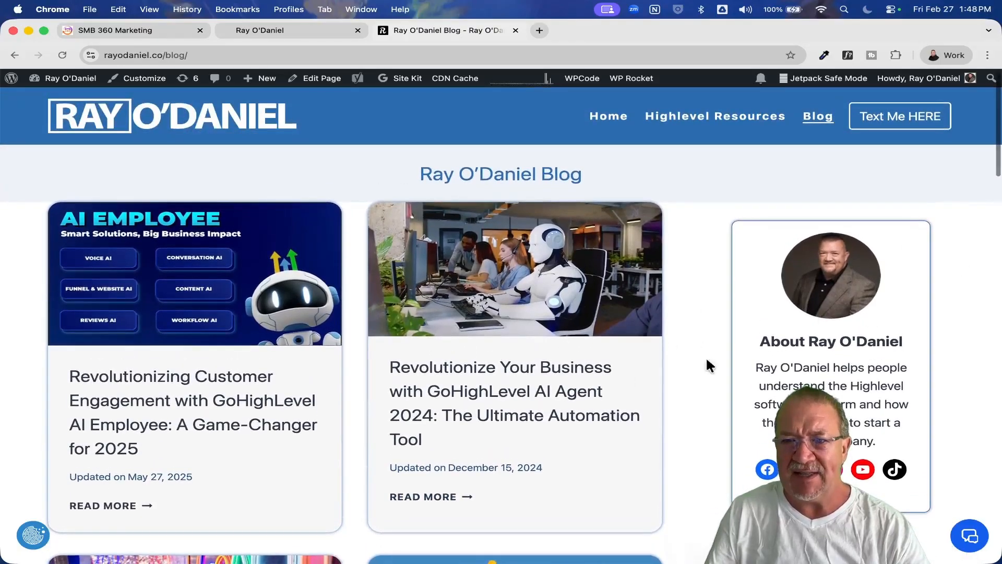
scroll(823, 374, down, 6)
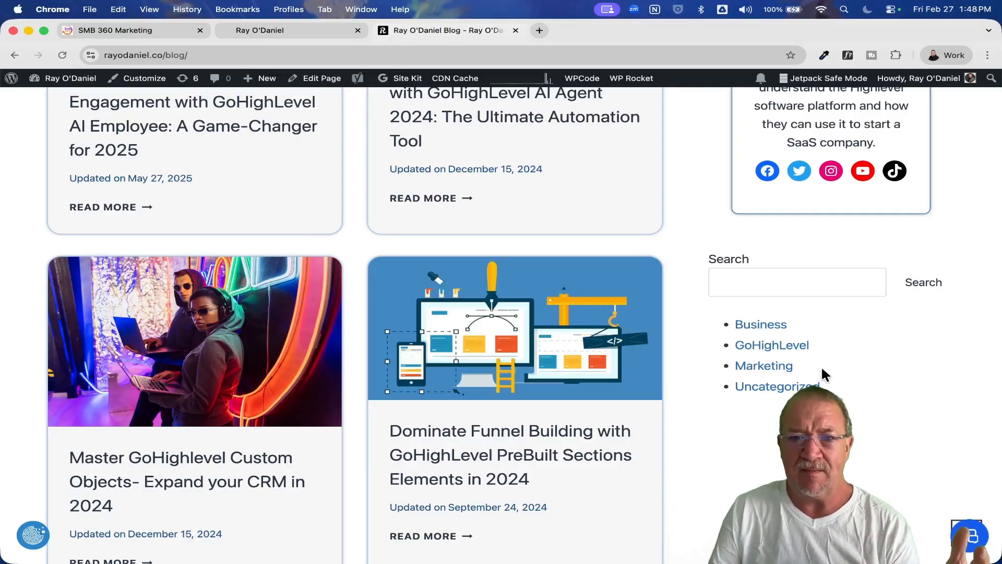
scroll(821, 366, up, 6)
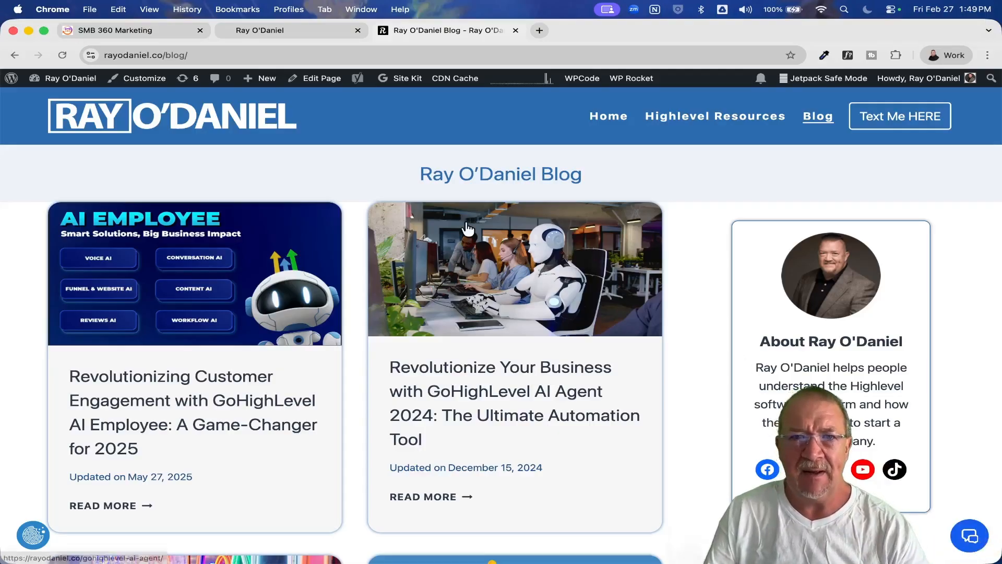
Examine the rayodaniel.com home page, including its banner, blog list, free course section and YouTube section.
click(268, 30)
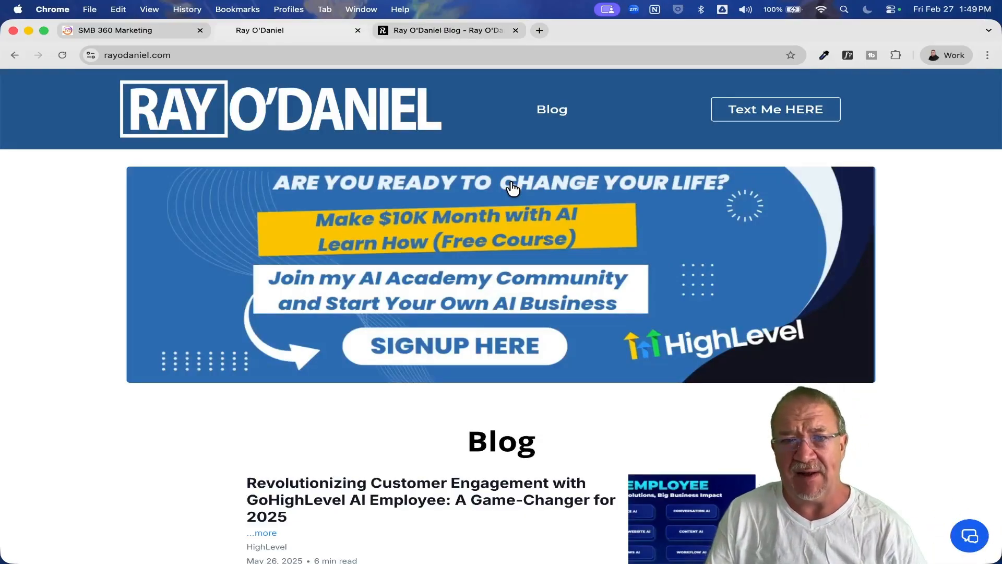
scroll(517, 196, down, 6)
scroll(522, 206, up, 5)
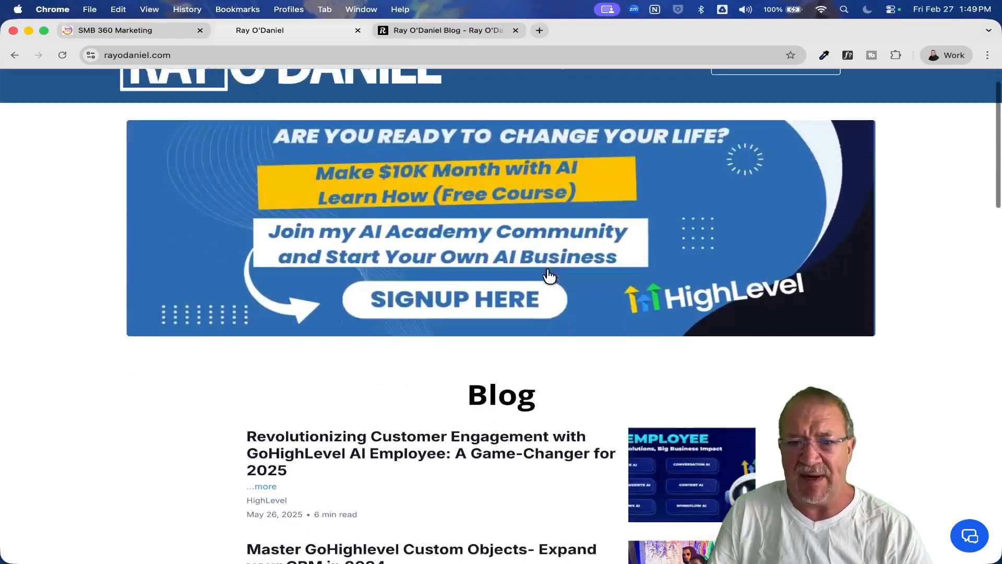
scroll(543, 275, down, 6)
scroll(546, 275, down, 10)
scroll(547, 271, up, 5)
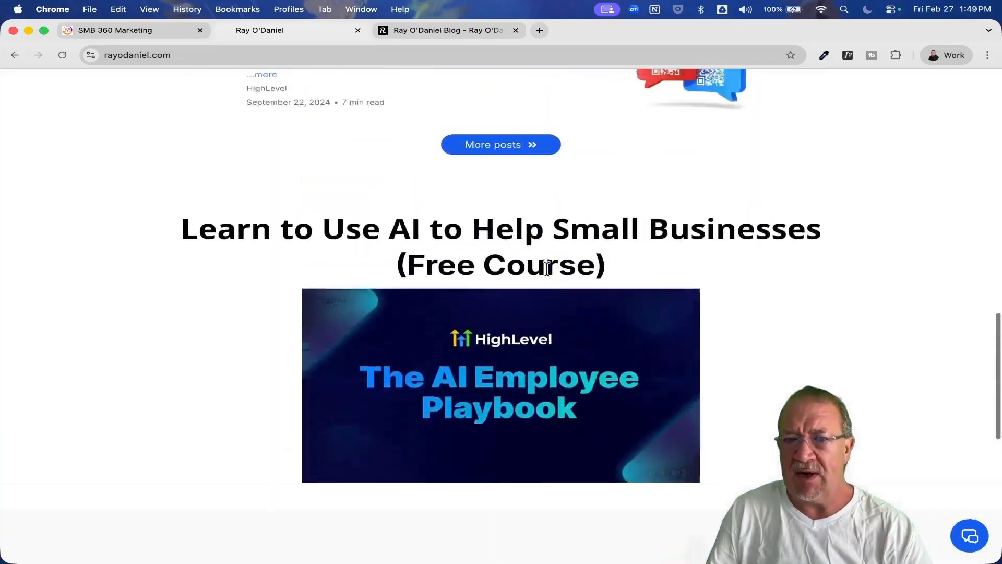
scroll(547, 269, down, 2)
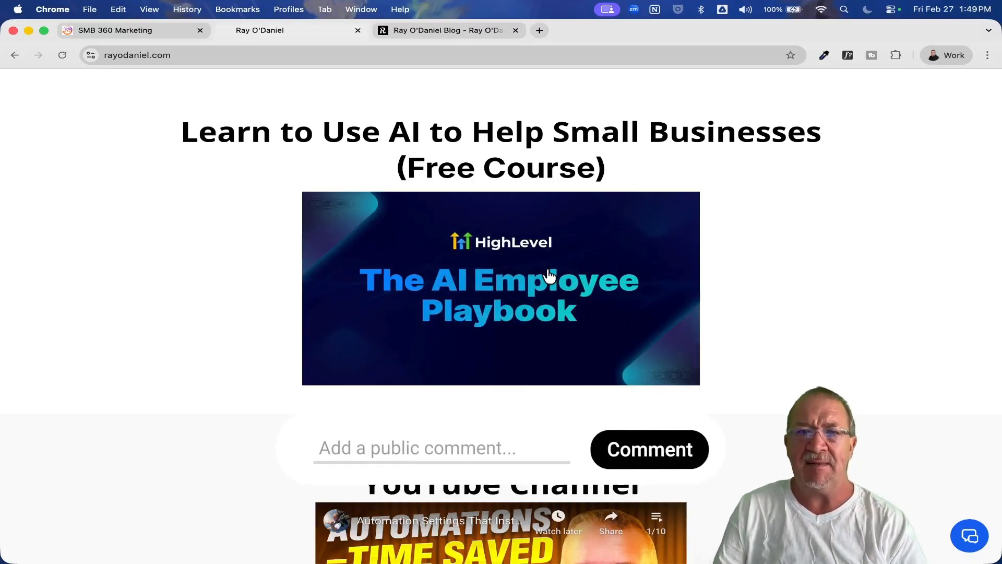
scroll(549, 276, down, 3)
scroll(549, 276, down, 4)
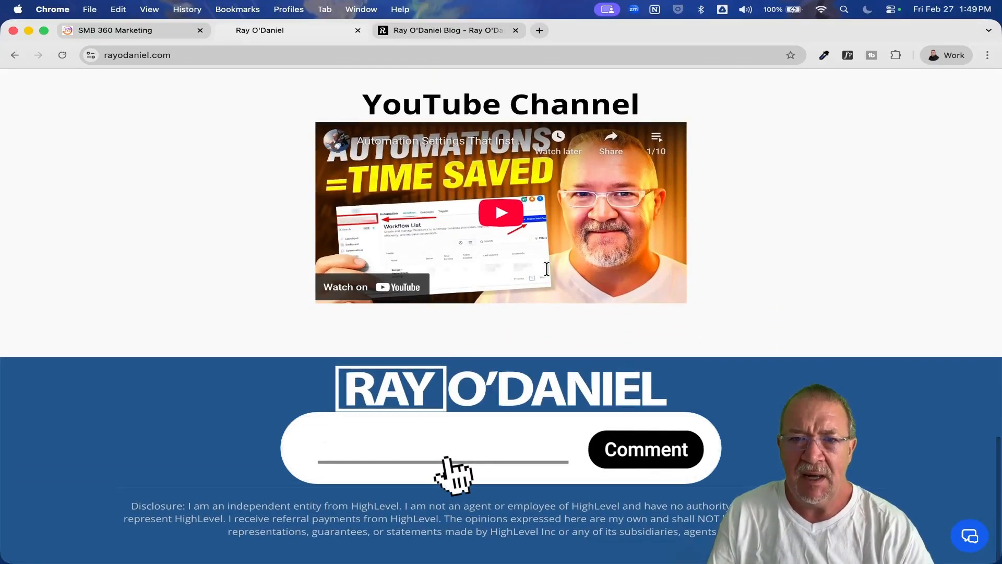
Open the blog page of rayodaniel.com and look over its posts.
scroll(547, 268, up, 20)
click(549, 112)
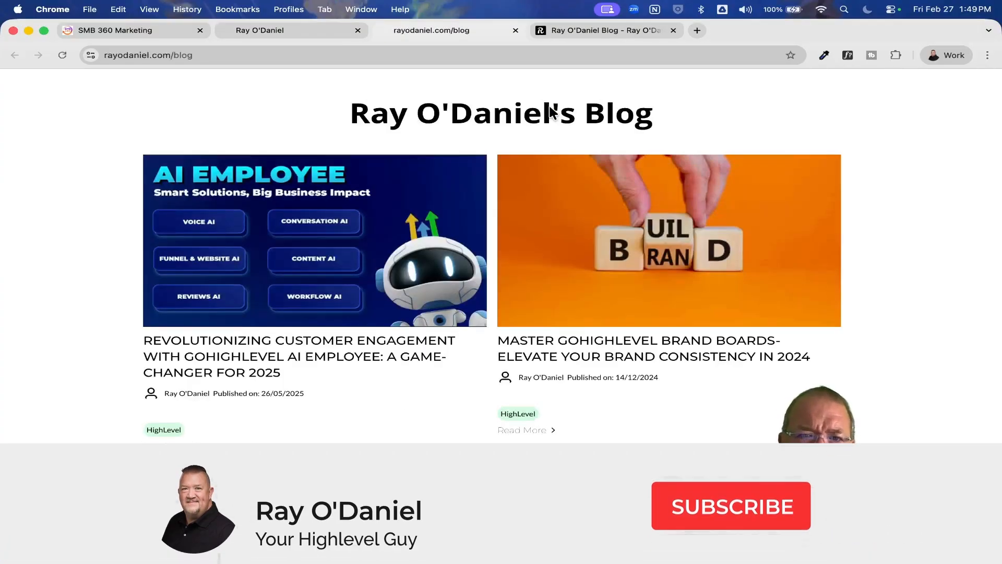
scroll(553, 111, down, 5)
scroll(552, 111, up, 5)
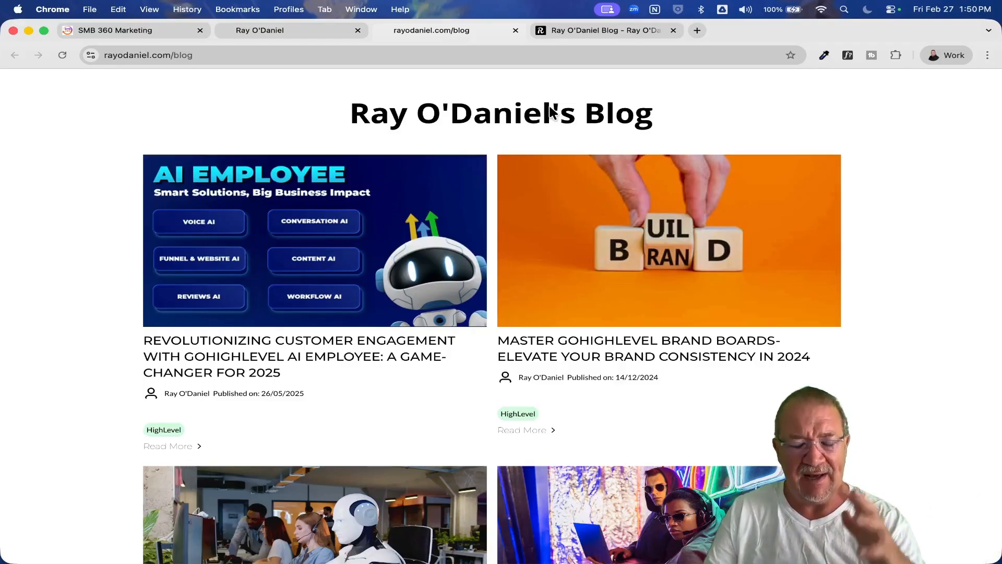
Switch to SMB 360 Marketing and start a new blog site in the Blogs section with the title "Ray Test Blog".
click(130, 30)
click(42, 374)
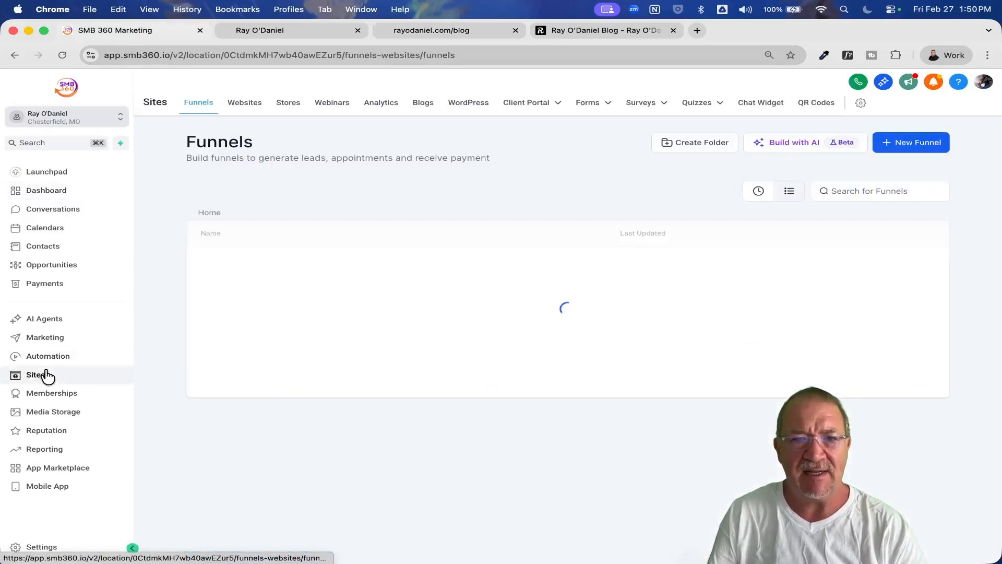
click(423, 104)
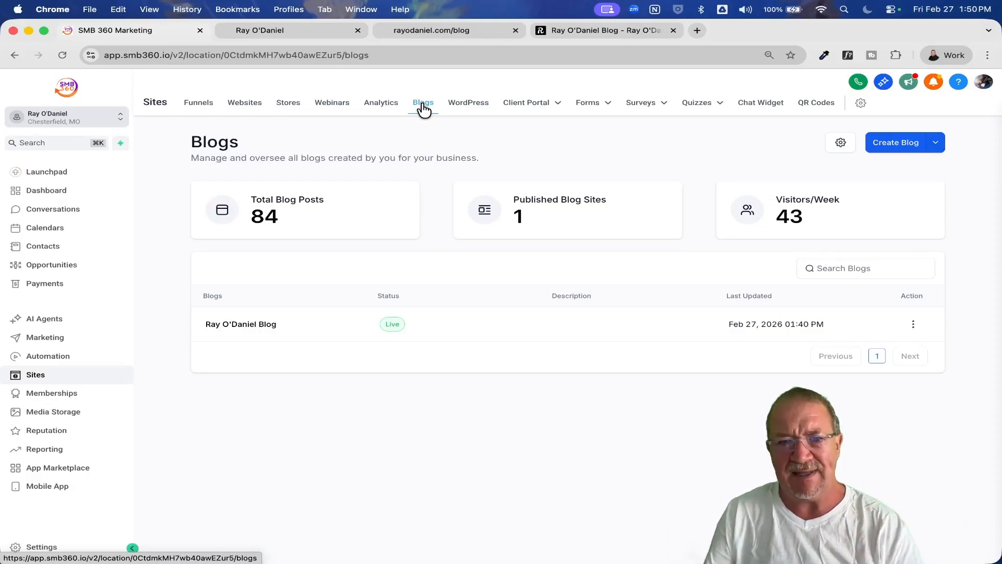
click(896, 146)
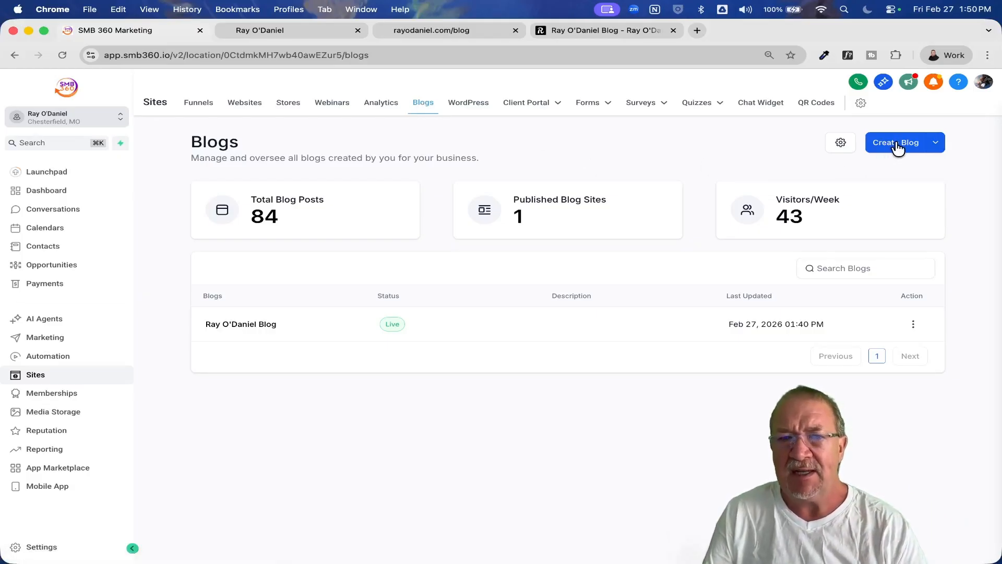
click(570, 201)
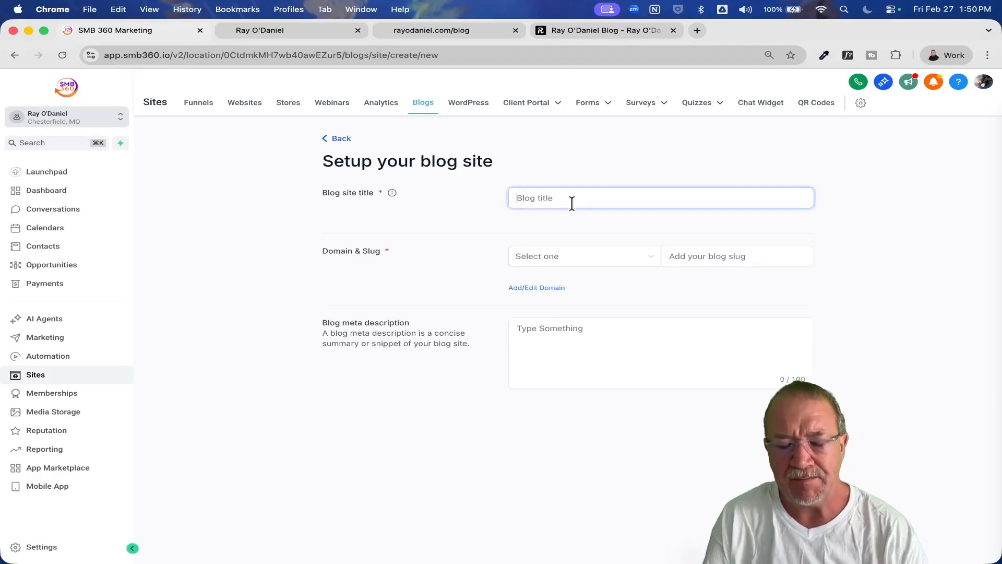
text(Ray Test Blog)
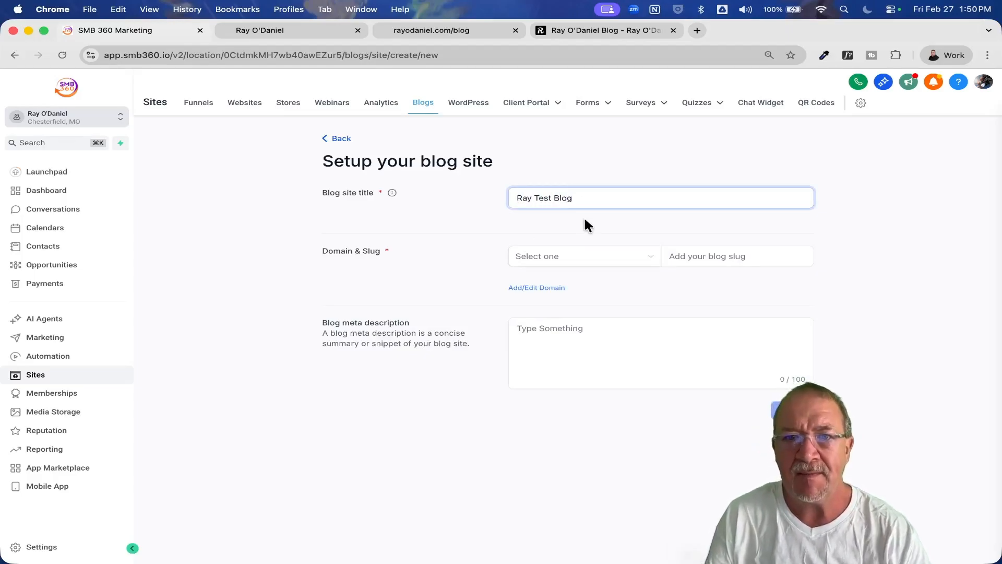
Set the blog site's domain to blog.rayodaniel.com and its slug to "blog", and create the site.
click(555, 256)
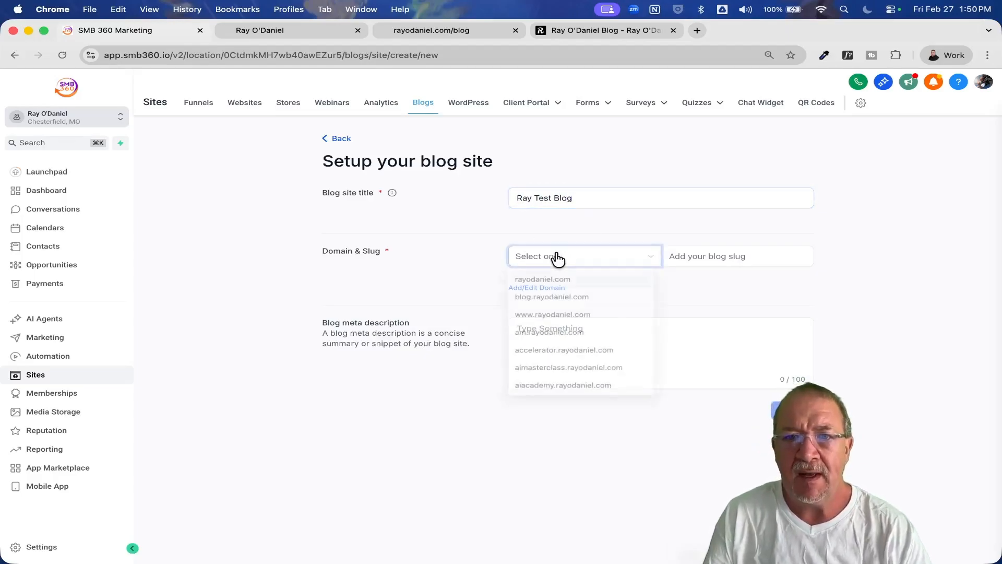
click(567, 298)
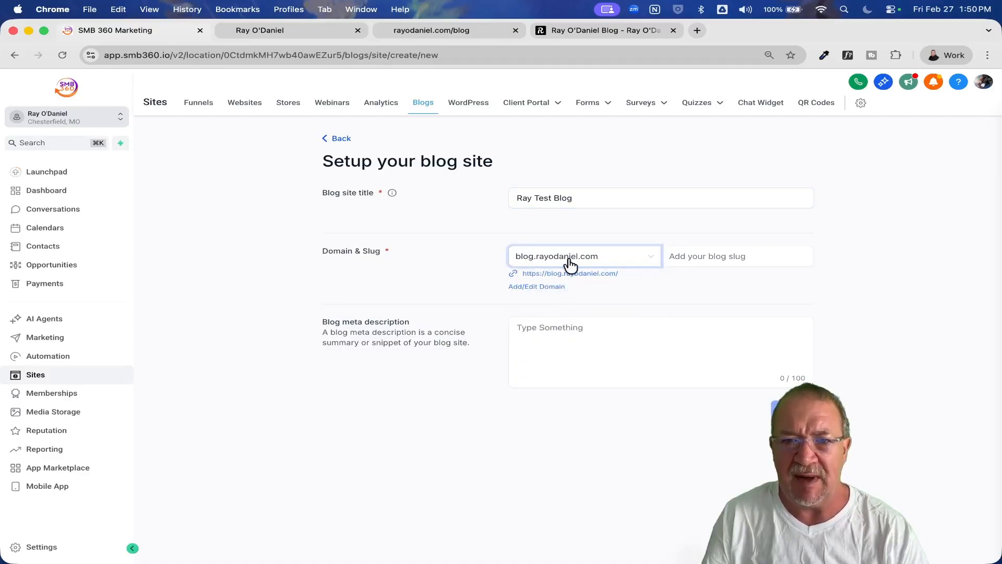
click(697, 256)
text(blog)
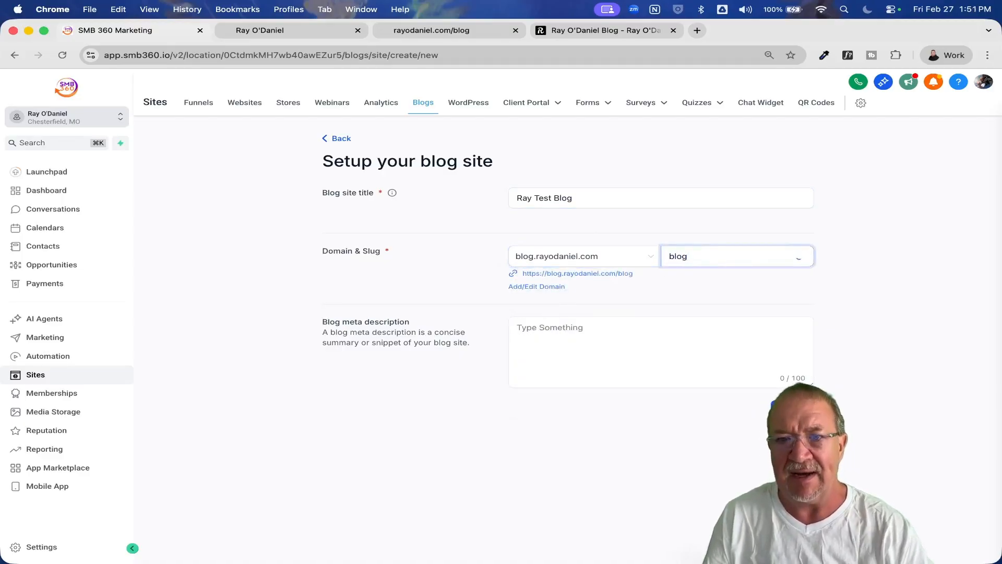
click(792, 409)
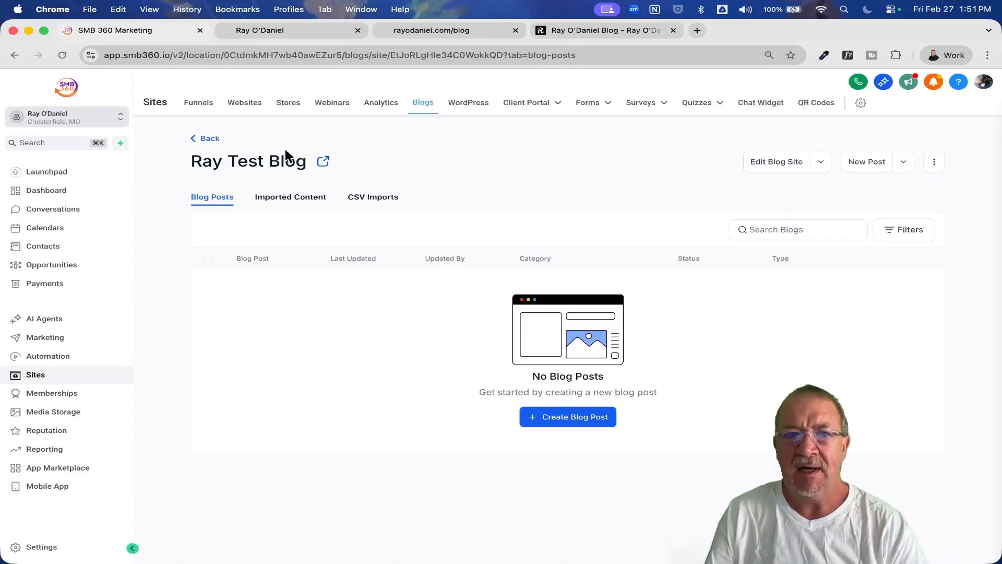
View the new blog's home page layout in the blog site editor and return to its post list.
click(775, 164)
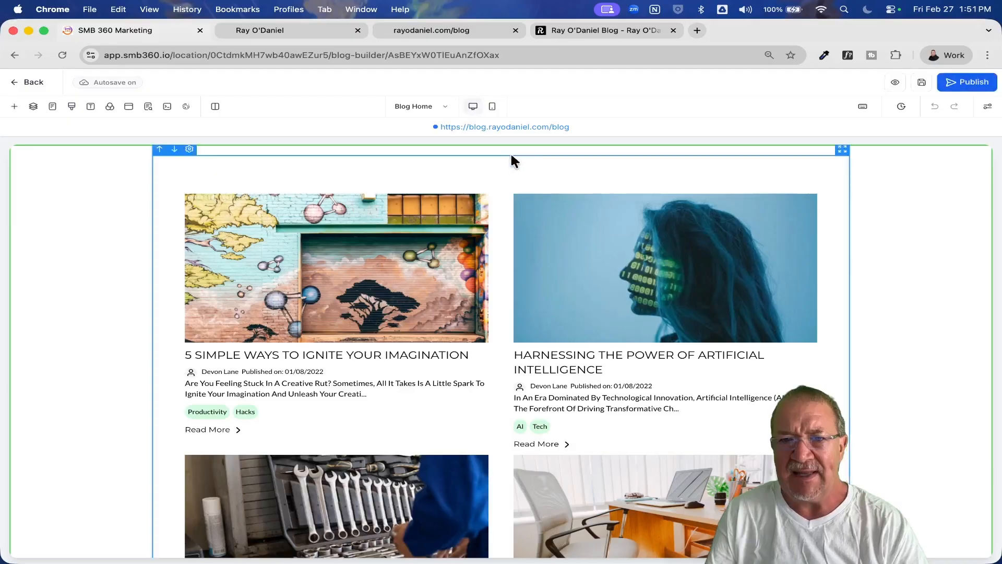
scroll(551, 297, down, 5)
scroll(552, 302, up, 5)
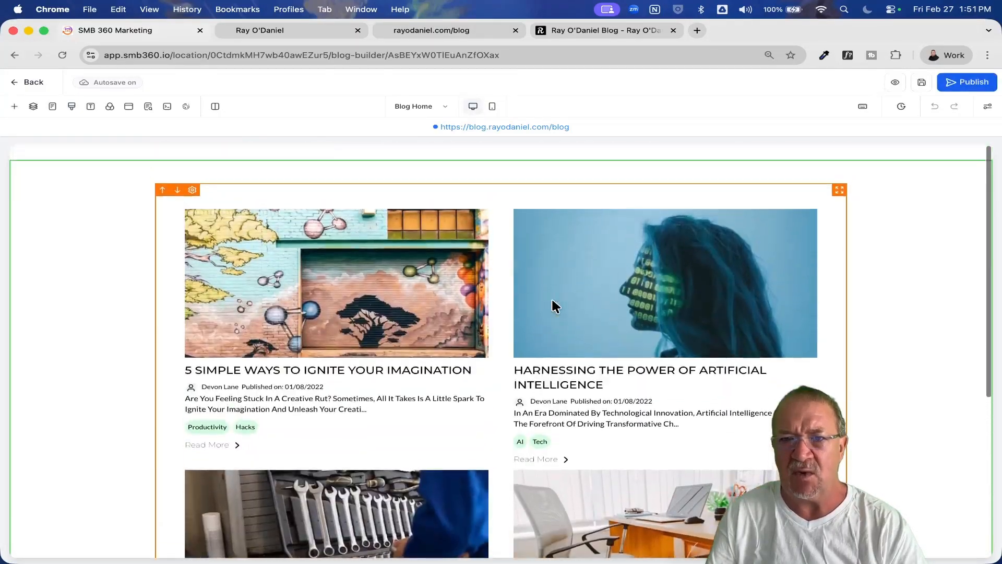
click(33, 83)
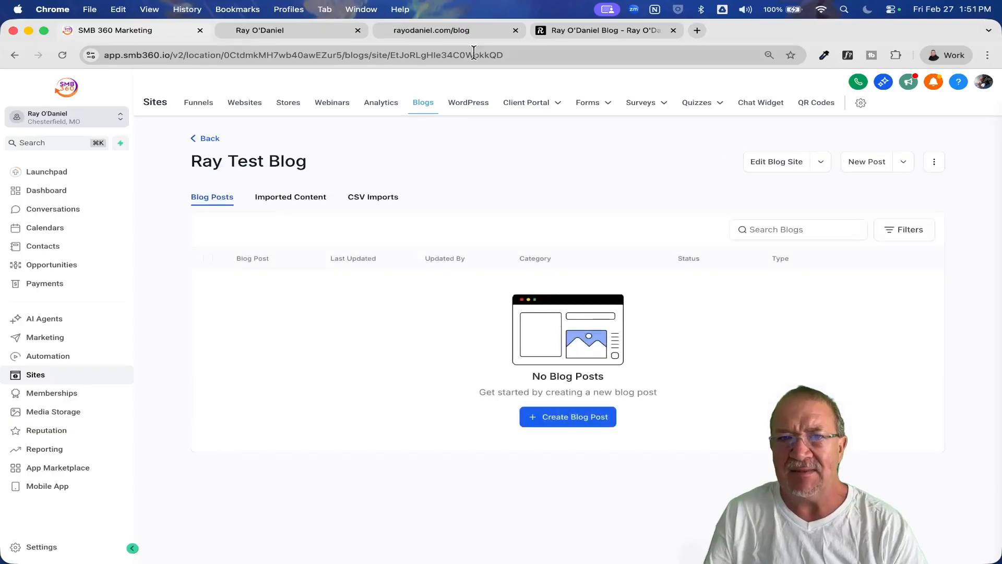
Examine the page heading on the existing rayodaniel.com/blog page and return to the Ray Test Blog post list.
click(442, 30)
drag(350, 112, 733, 96)
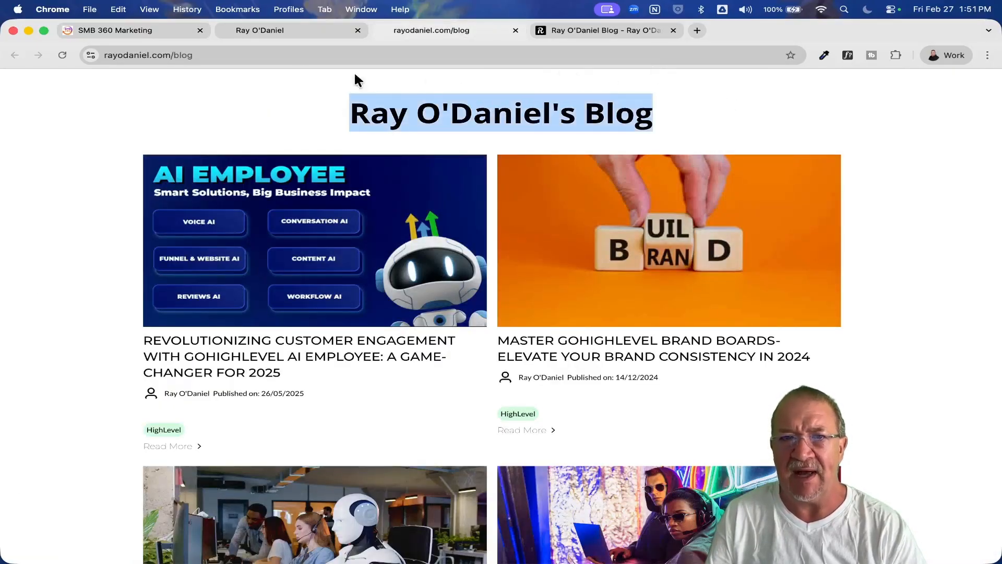
click(121, 31)
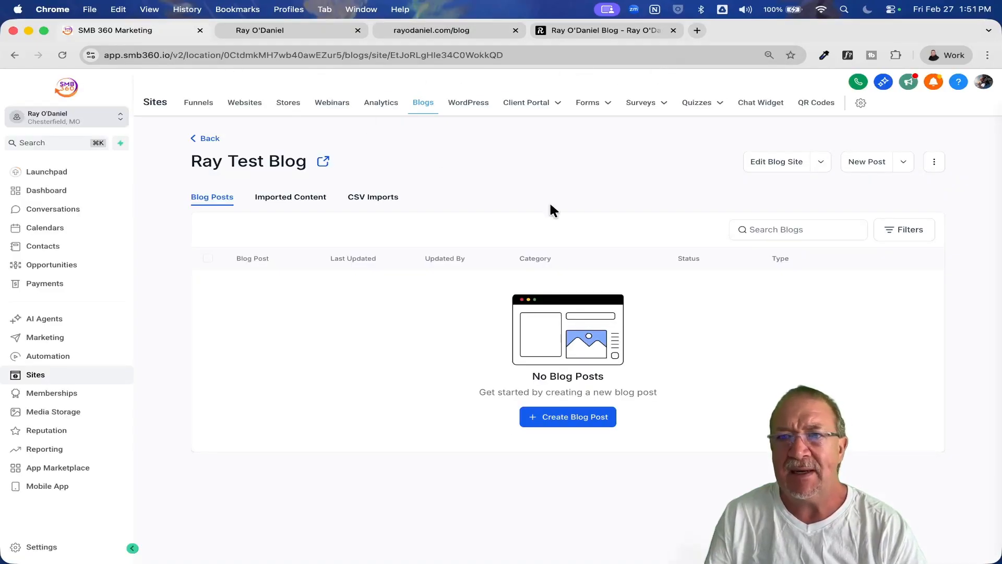
Review the options for adding posts to Ray Test Blog and start an import of blog posts from URL.
click(901, 163)
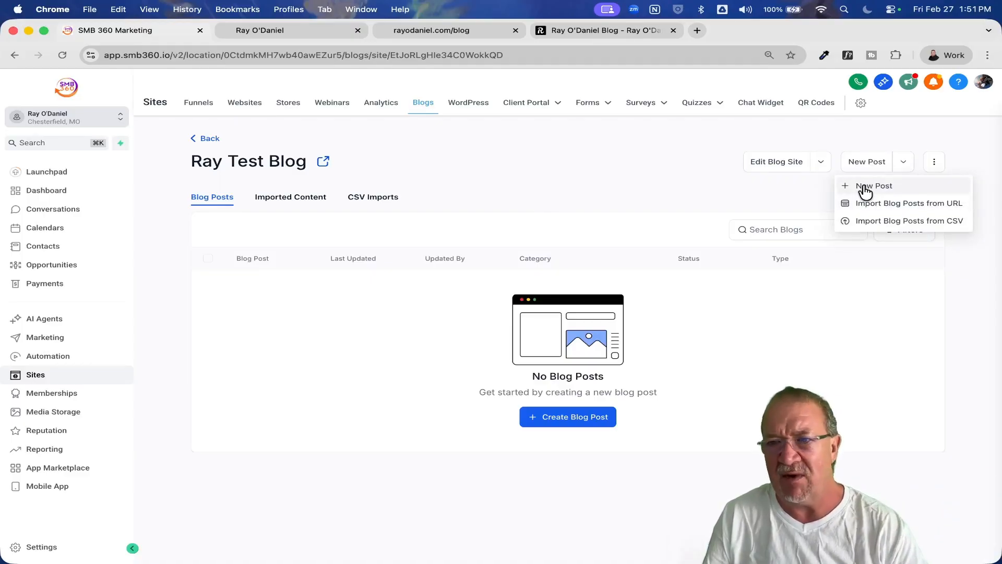
scroll(879, 182, up, 5)
scroll(878, 182, right, 3)
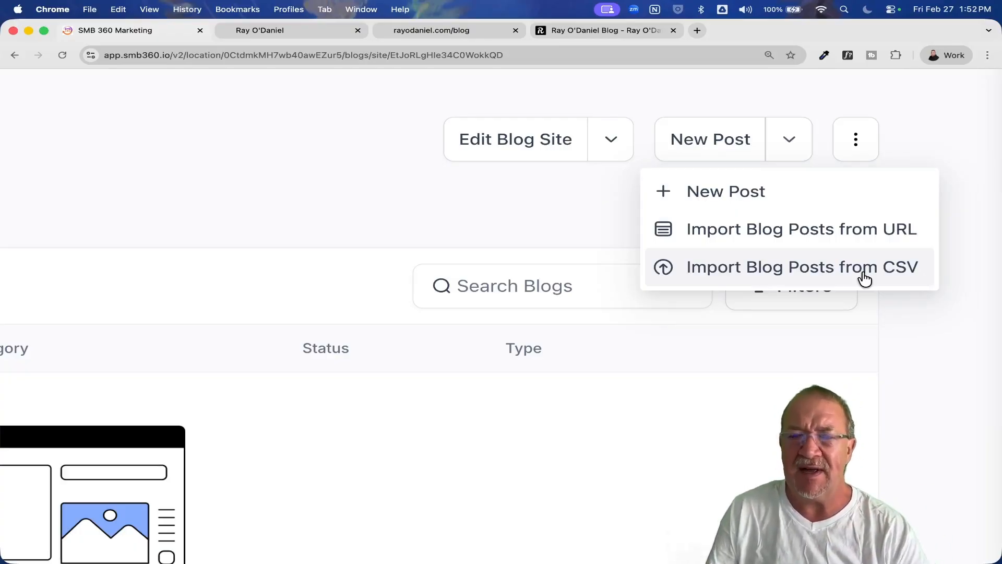
click(718, 229)
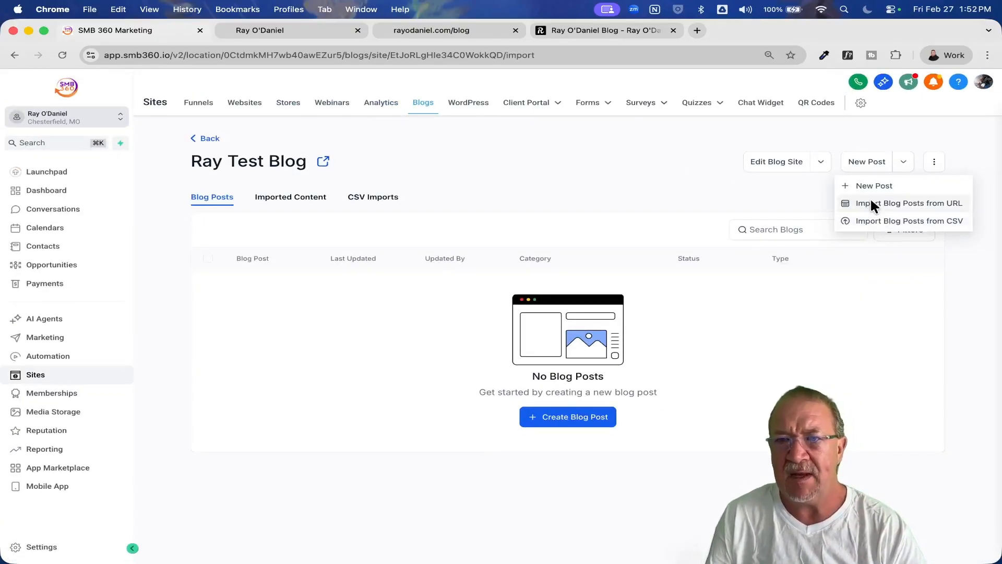
click(870, 205)
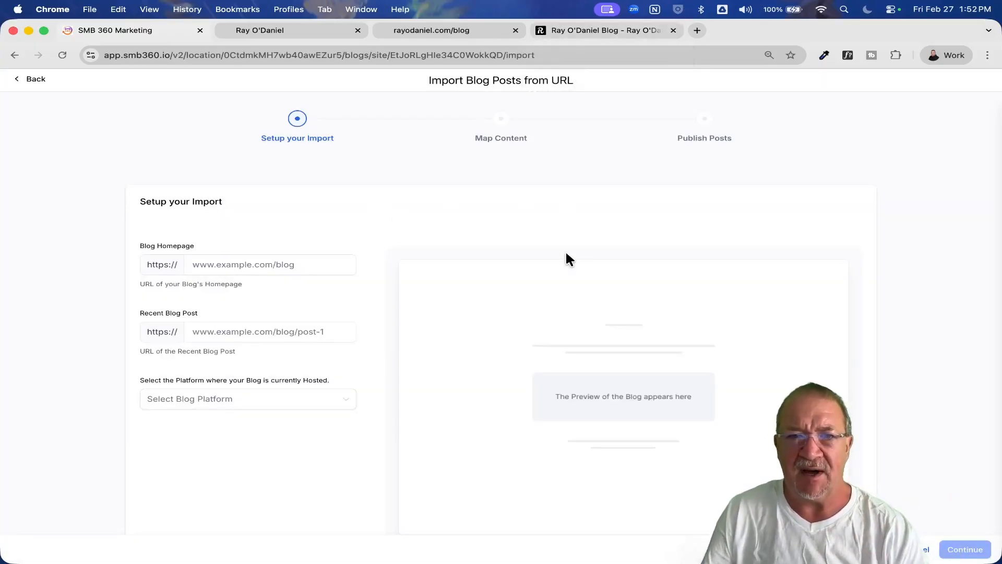
scroll(567, 257, down, 1)
scroll(567, 254, down, 1)
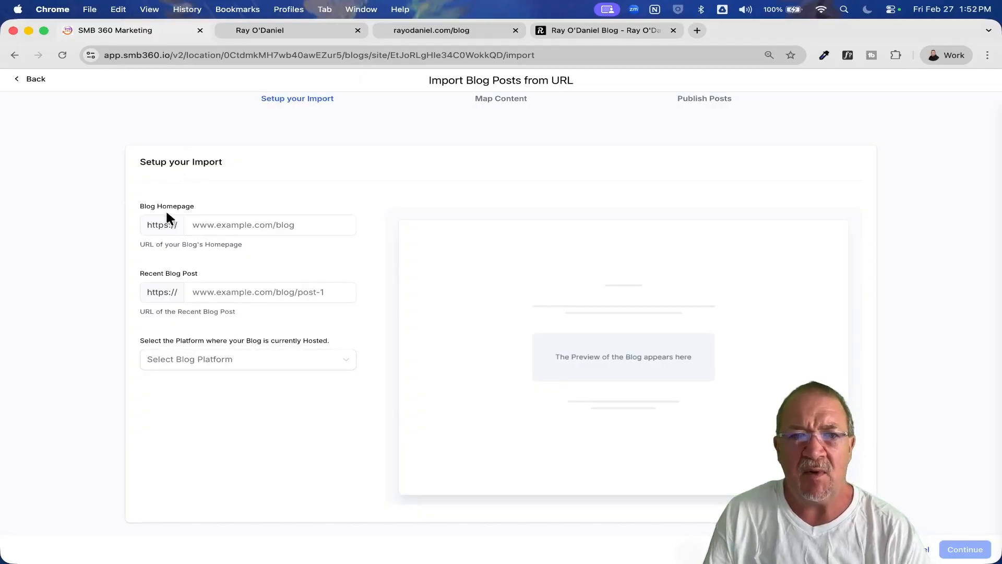
Check the web address of the existing blog page for use as the import's blog homepage.
click(235, 225)
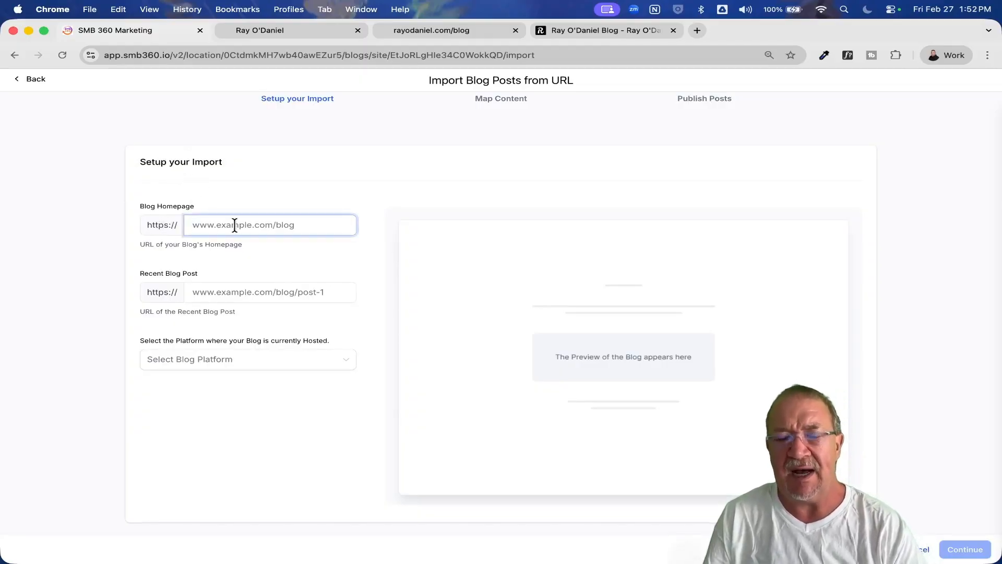
click(608, 29)
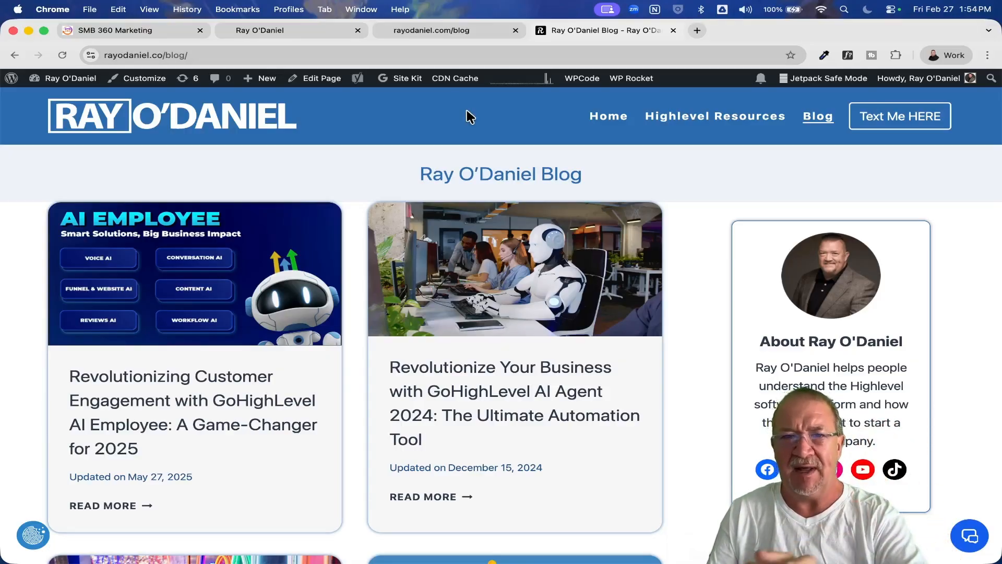
click(251, 31)
click(170, 30)
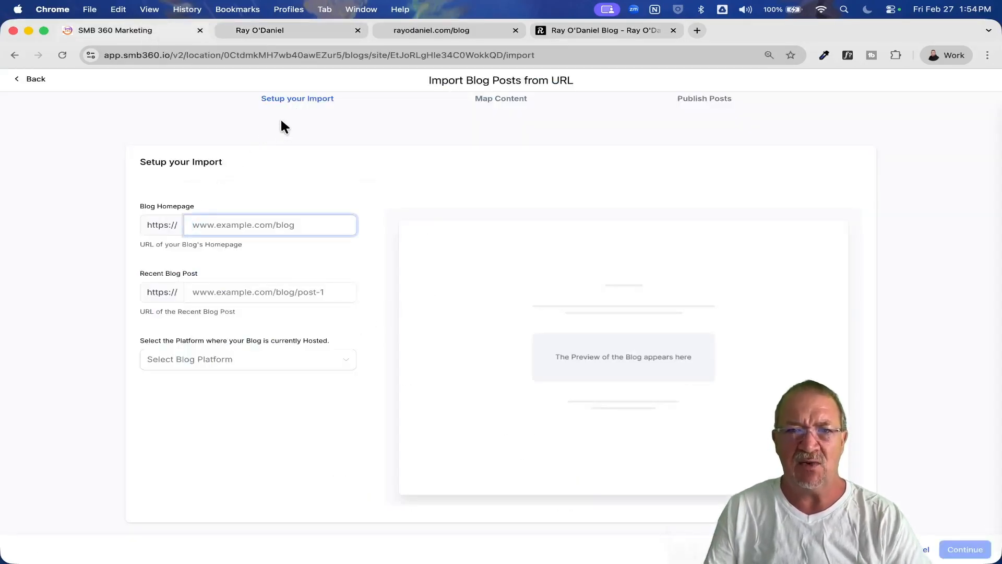
click(585, 30)
click(282, 55)
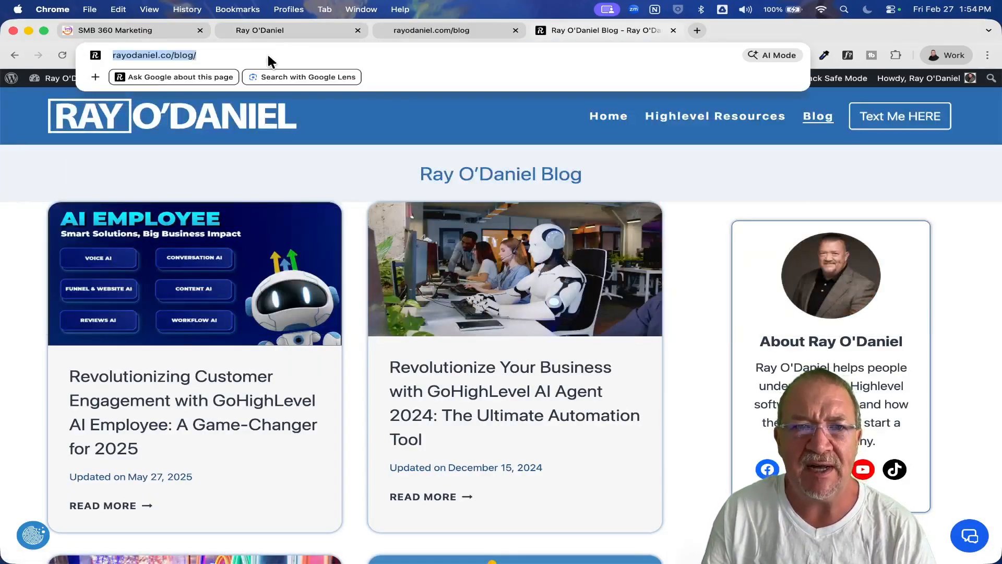
Set the import's Blog Homepage URL to rayodaniel.co.
click(140, 32)
text(ra)
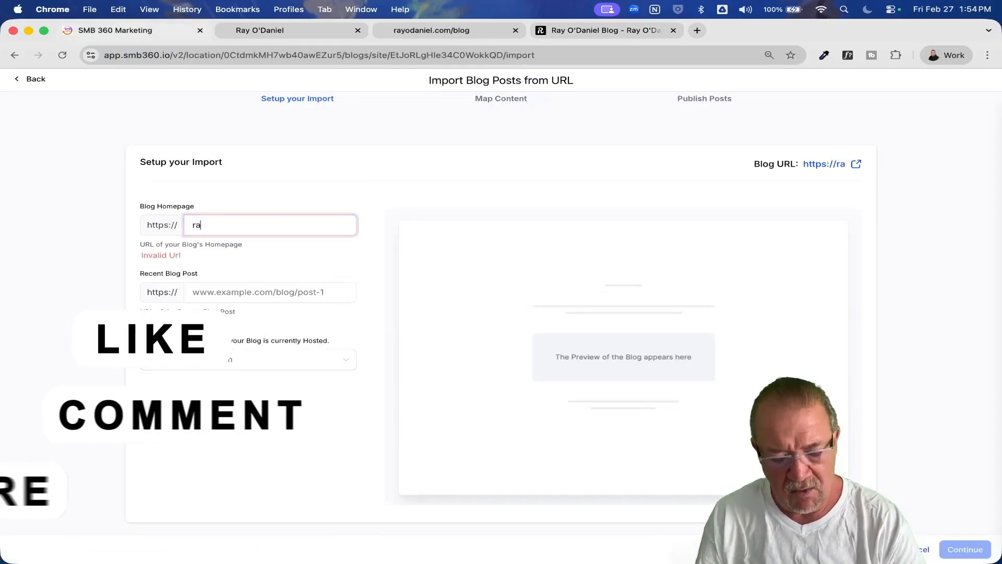
text(yodaniel.co)
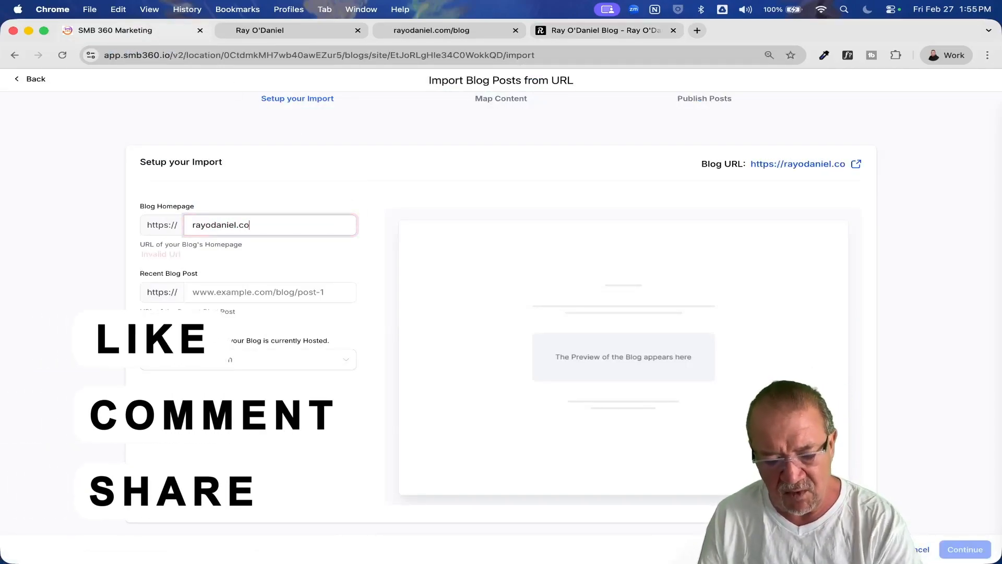
key(Tab)
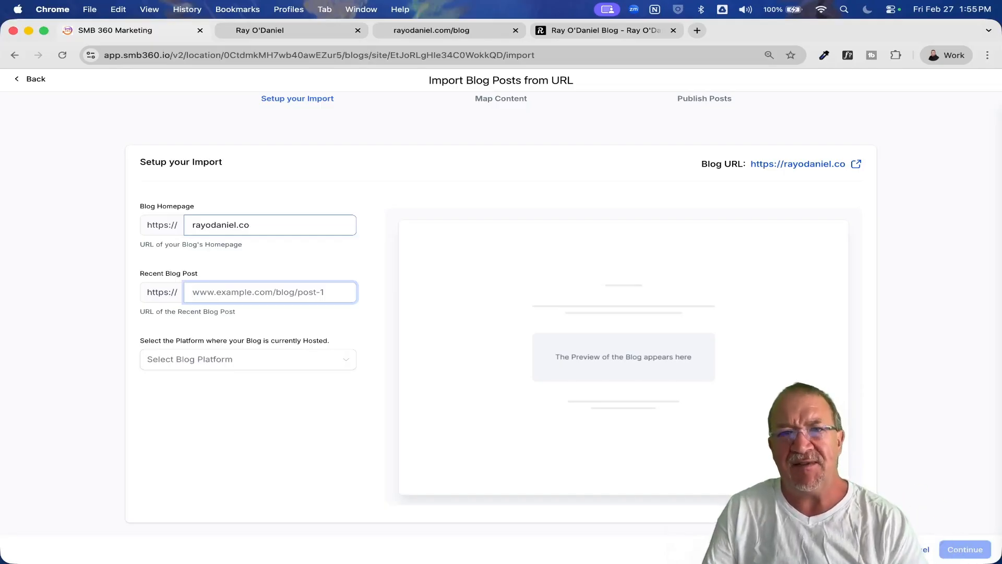
click(288, 224)
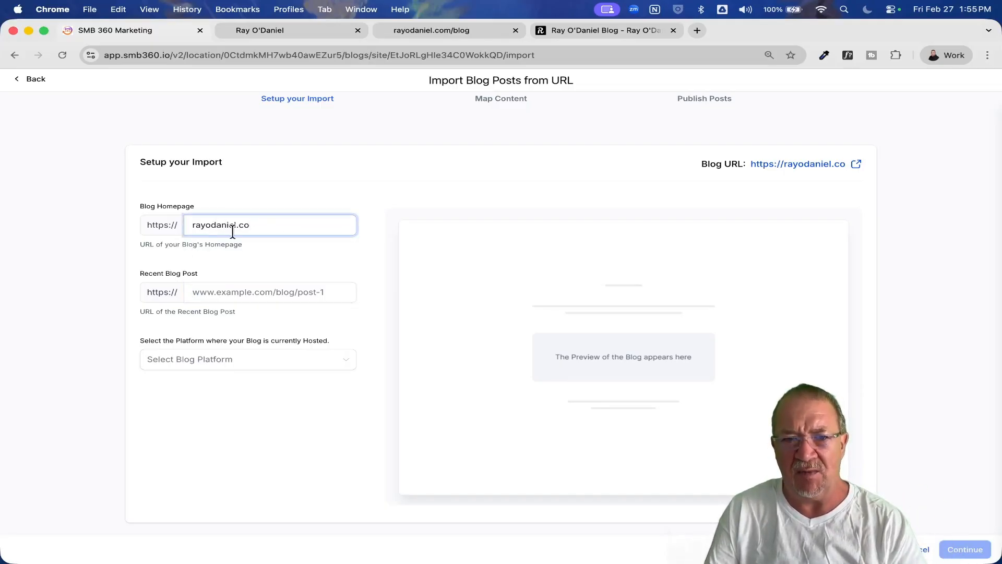
drag(289, 218, 165, 224)
click(292, 226)
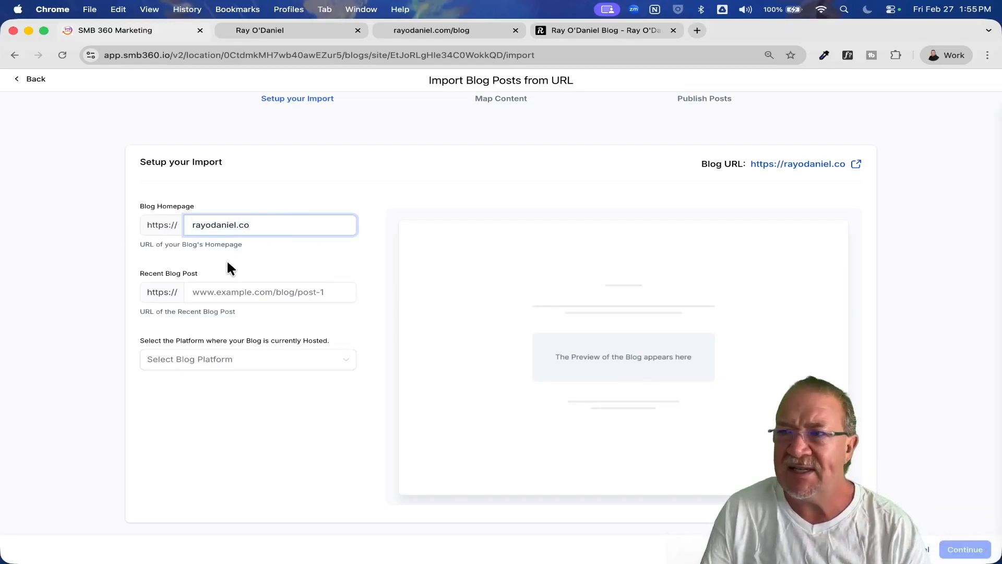
click(190, 291)
scroll(189, 290, up, 5)
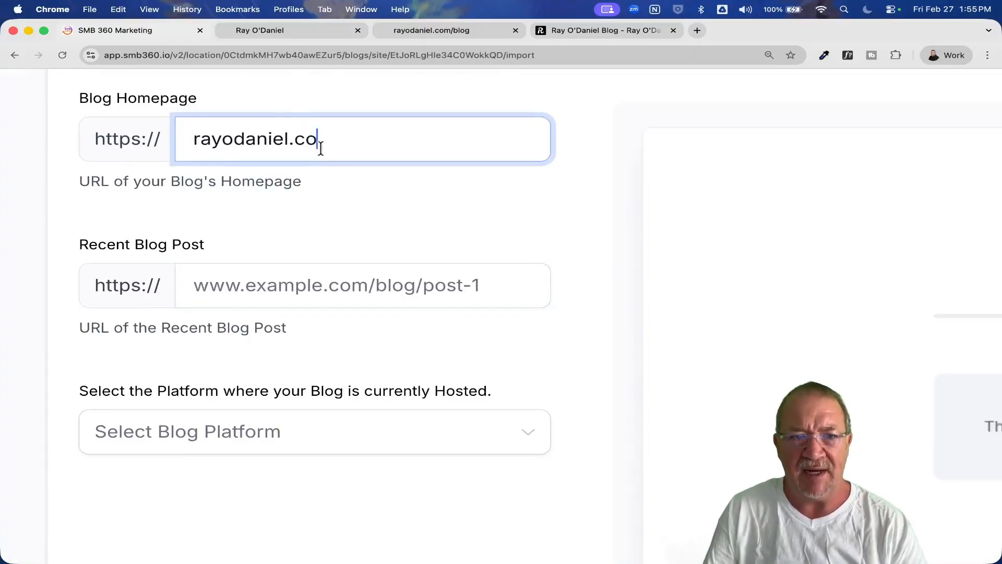
Copy the address of the AI Employee post from the existing blog and enter rayodaniel.co/gohighlevel-ai-employee/ as the Recent Blog Post URL.
click(572, 29)
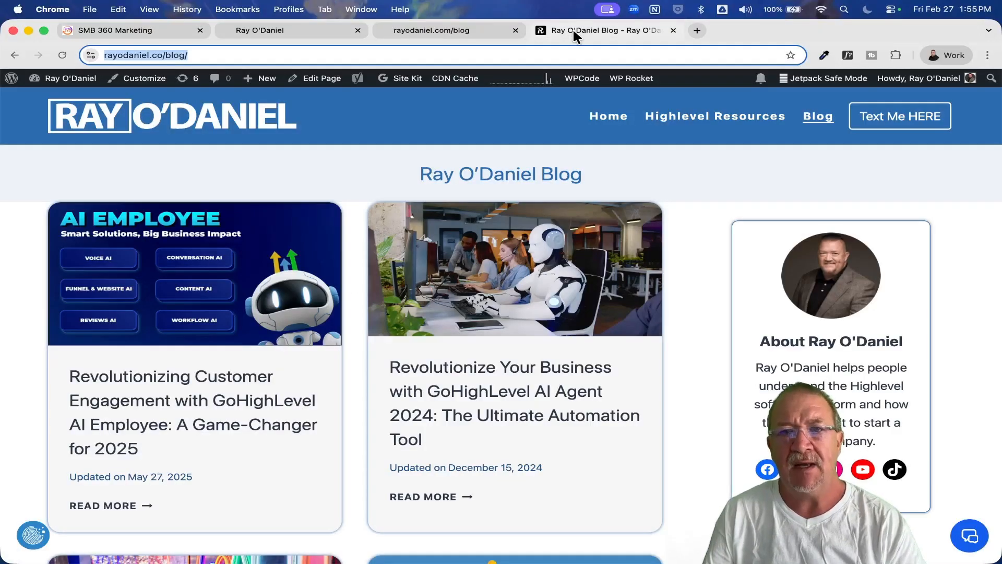
click(216, 298)
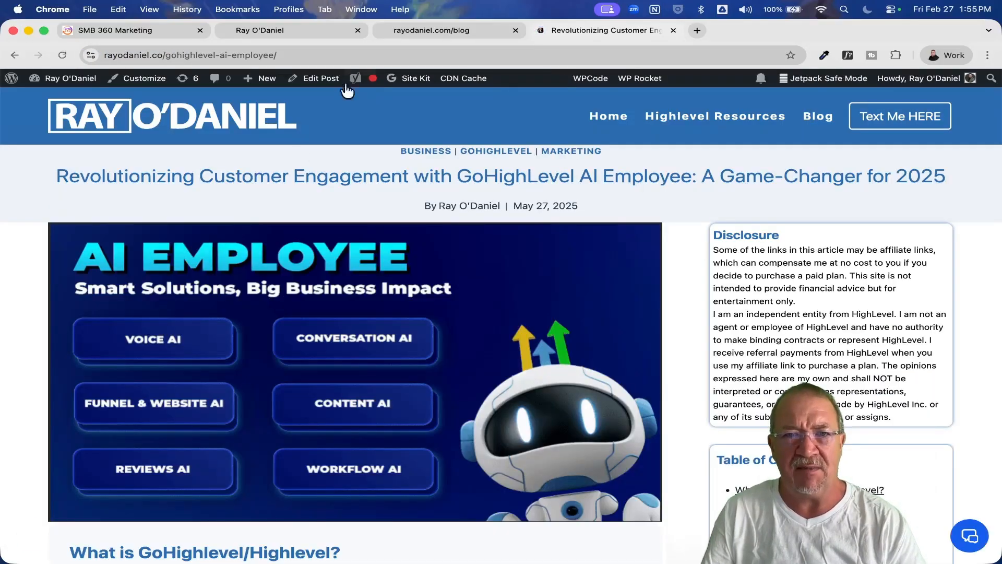
click(343, 55)
key(super+c)
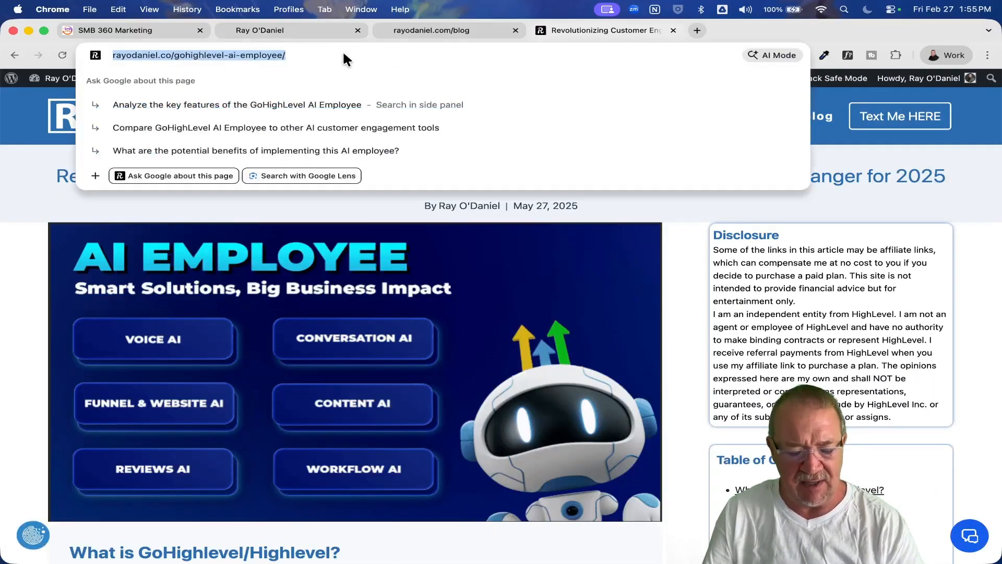
click(151, 30)
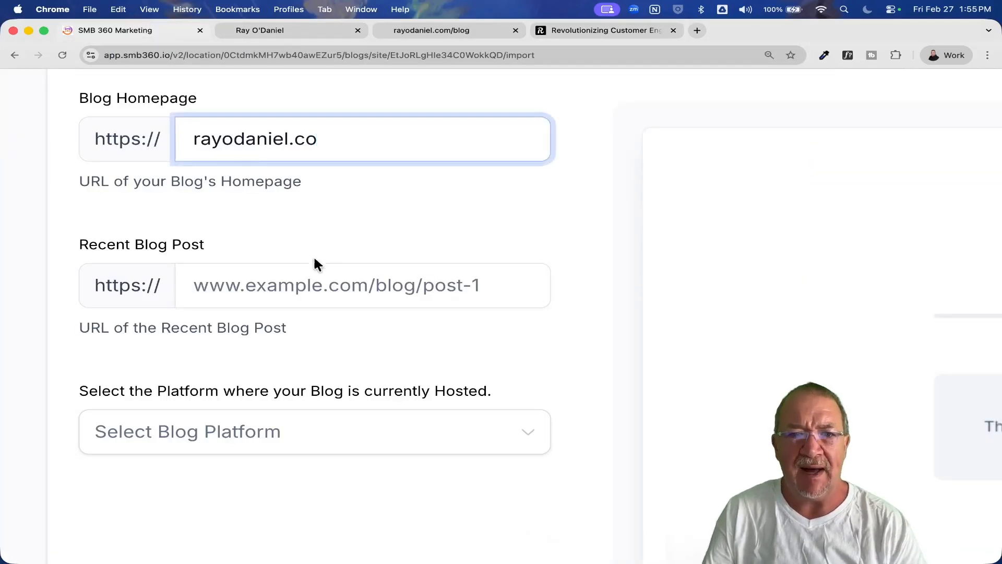
click(302, 285)
key(super+v)
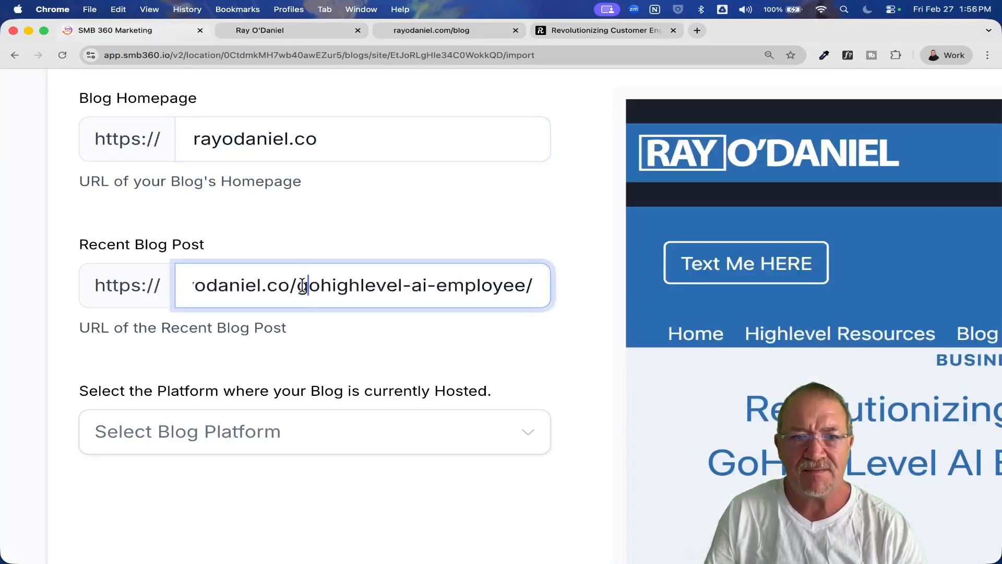
drag(307, 285, 60, 282)
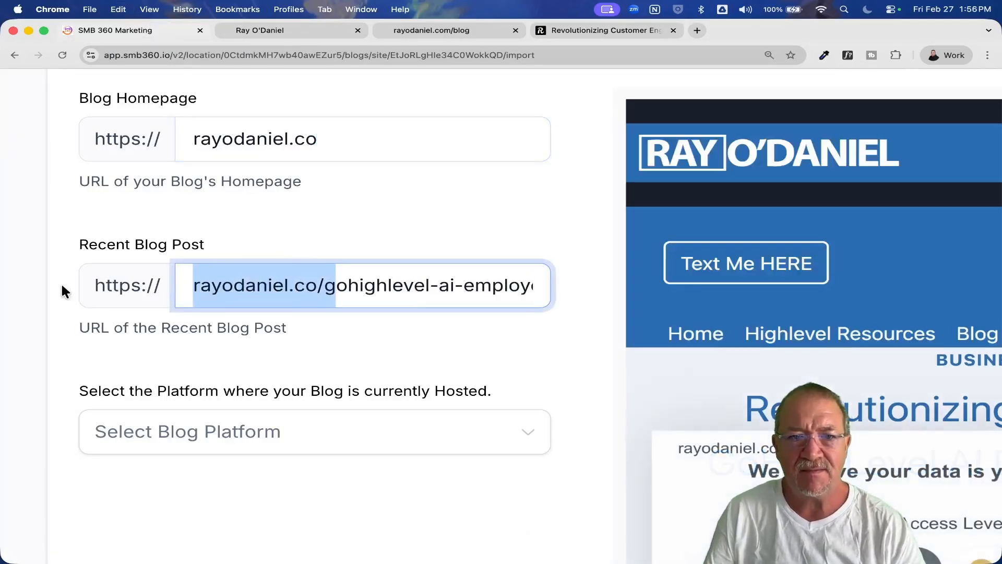
click(422, 290)
Choose Wordpress as the platform where the blog is currently hosted.
scroll(333, 368, down, 5)
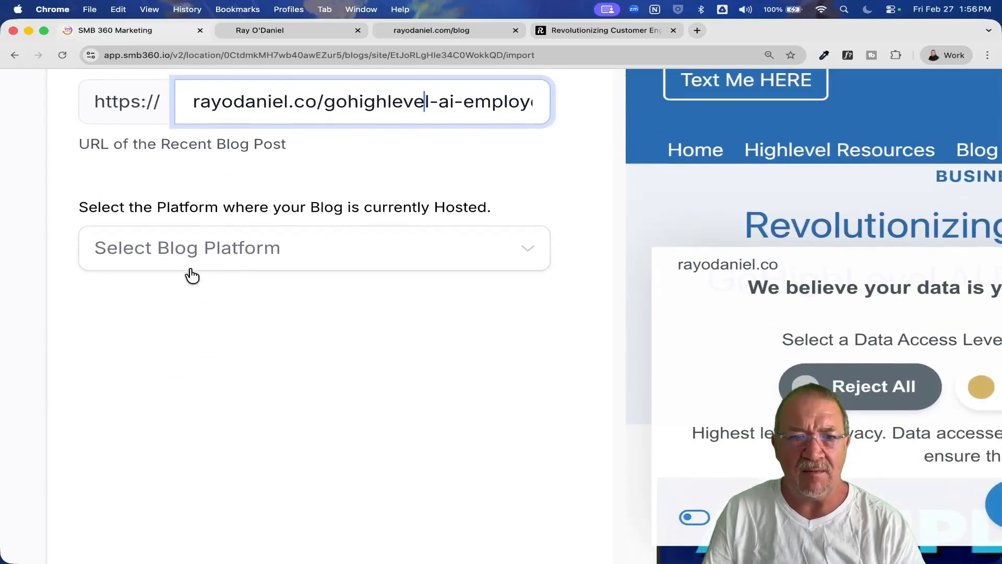
click(189, 261)
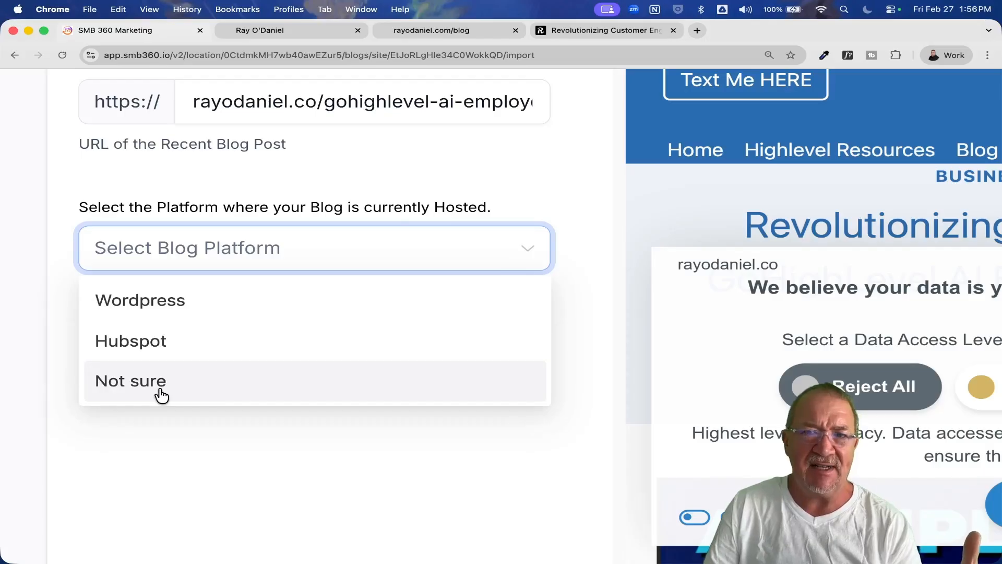
click(156, 305)
scroll(325, 332, down, 5)
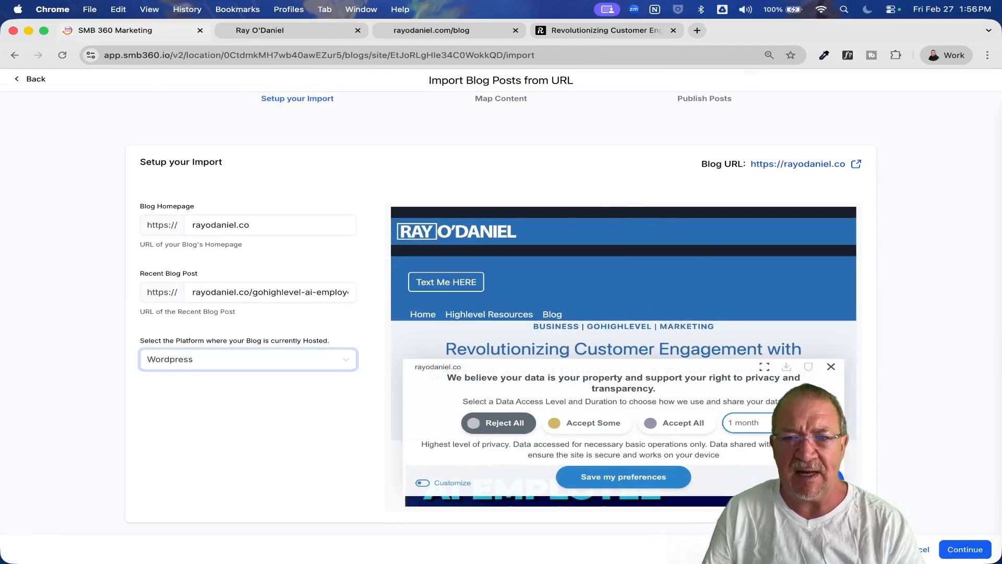
Dismiss the privacy notice in the blog preview, then examine the previewed post and the import stages.
click(832, 368)
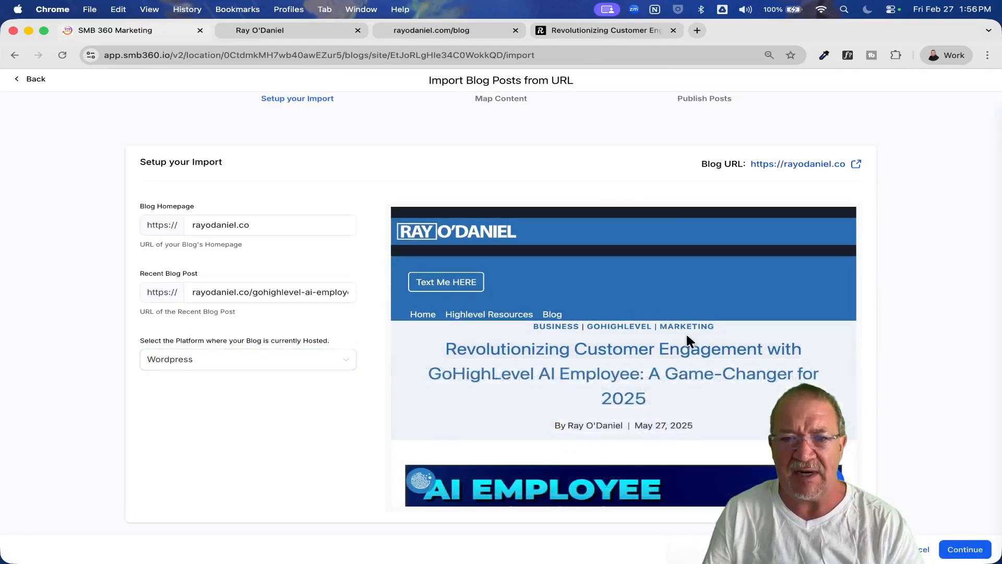
scroll(756, 324, down, 8)
scroll(754, 330, down, 10)
scroll(754, 330, up, 10)
scroll(754, 330, up, 3)
scroll(966, 243, up, 2)
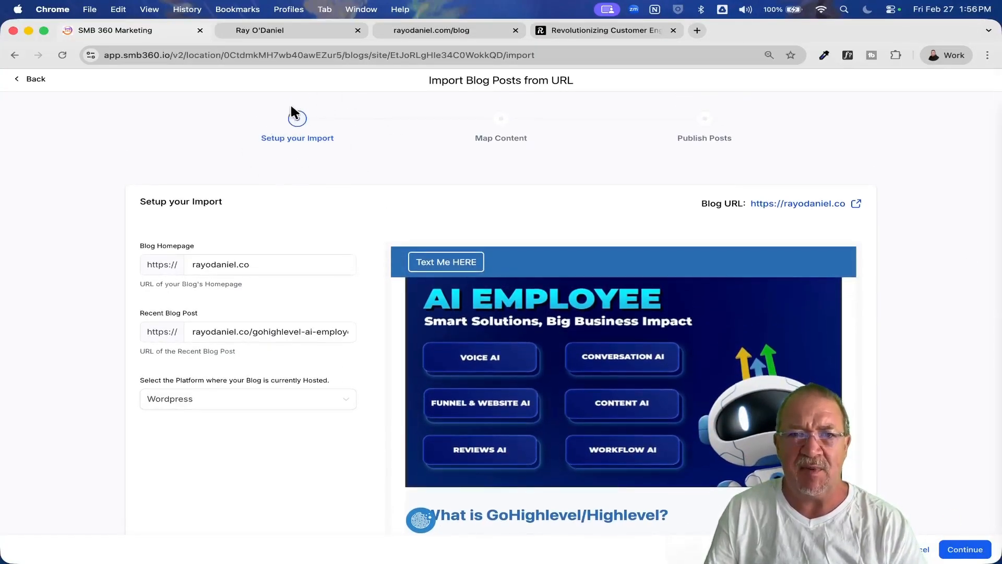
scroll(498, 151, up, 5)
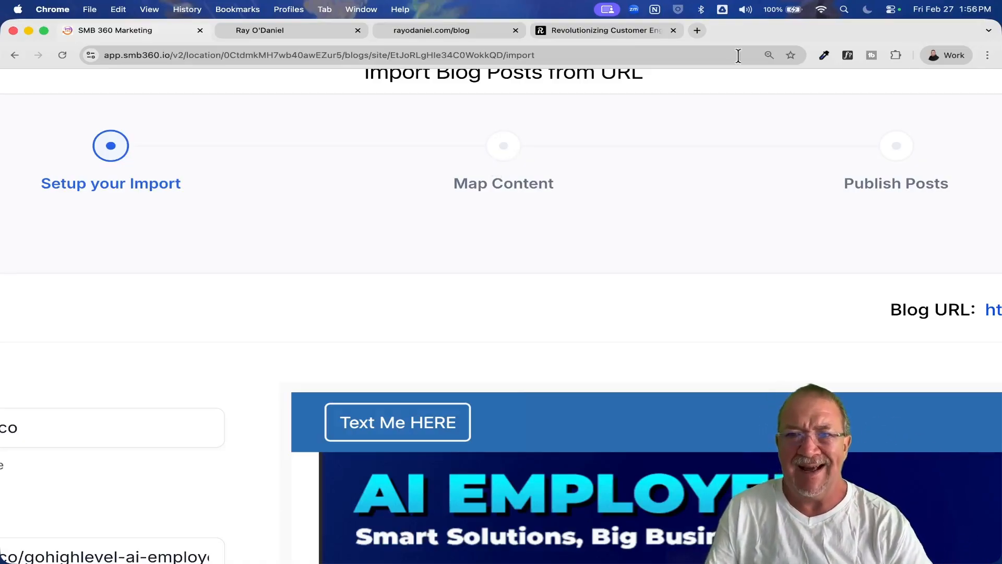
scroll(694, 287, down, 5)
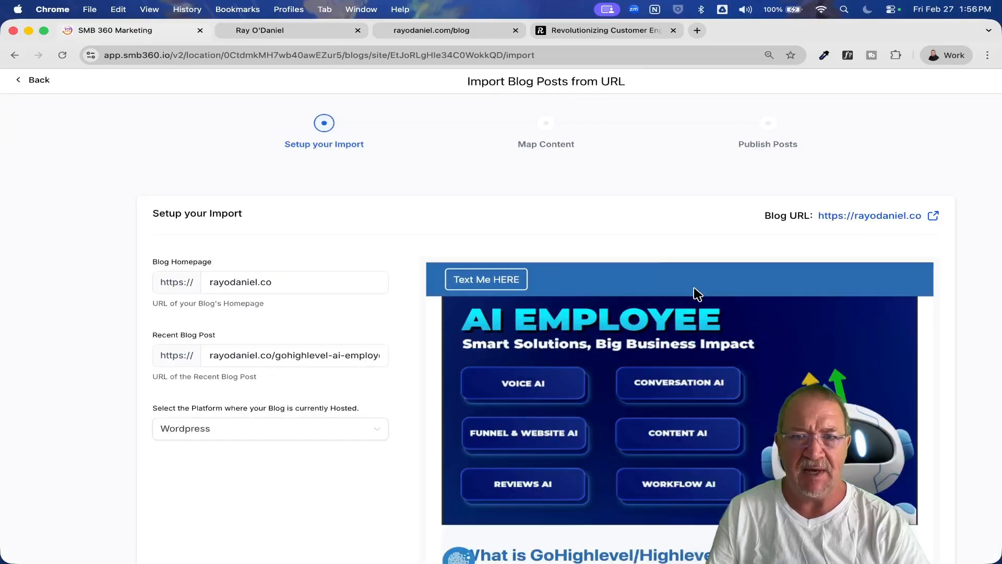
scroll(694, 291, down, 5)
key(ctrl+minus)
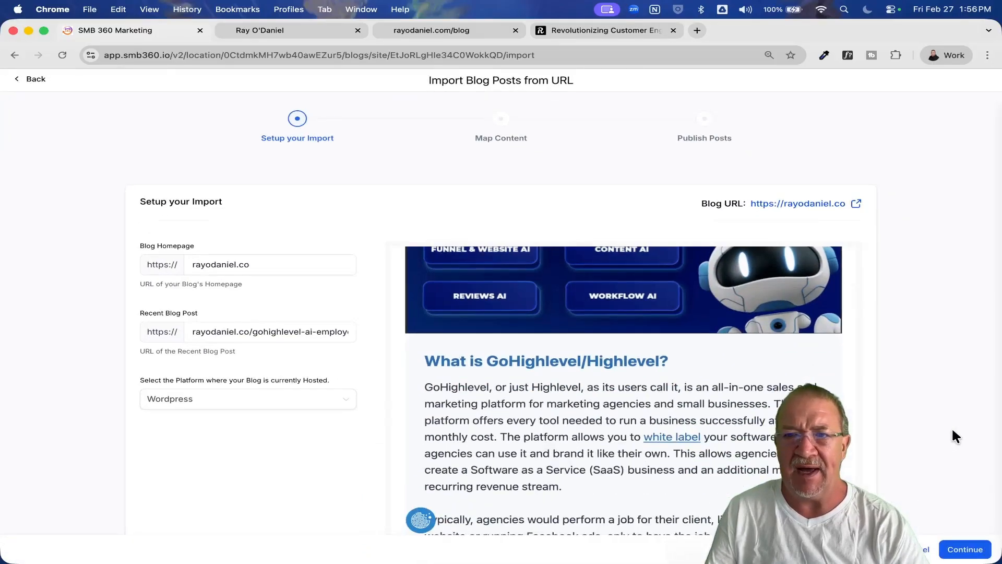
Continue the import to the Map Content stage and dismiss the privacy notice covering the post preview.
click(963, 549)
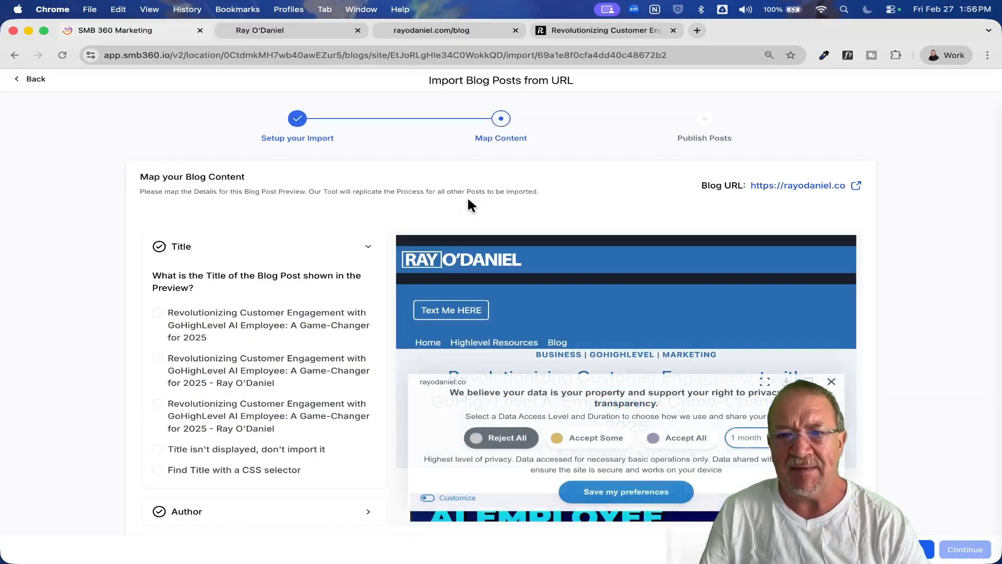
click(831, 382)
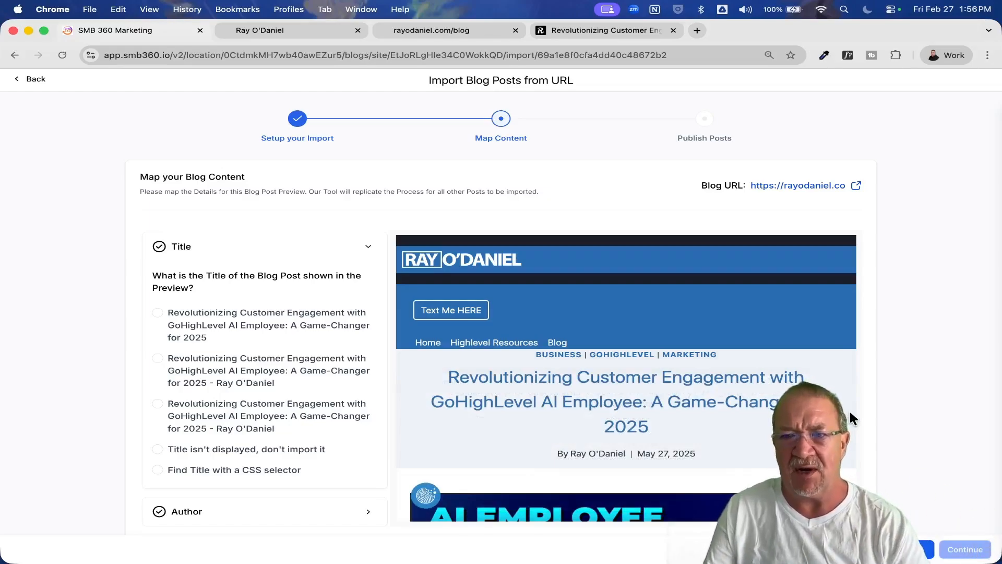
scroll(929, 395, down, 1)
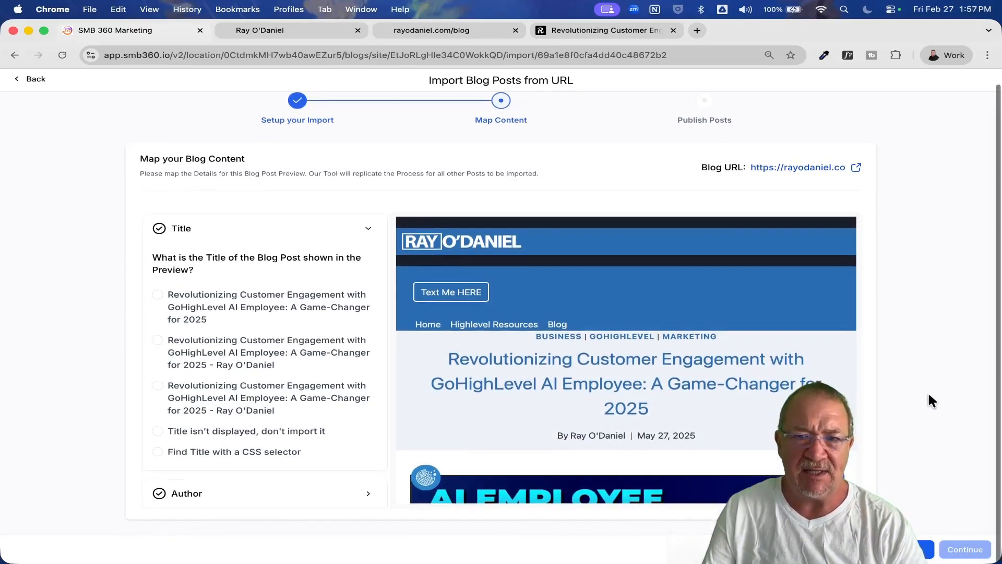
scroll(677, 300, down, 4)
scroll(681, 304, up, 5)
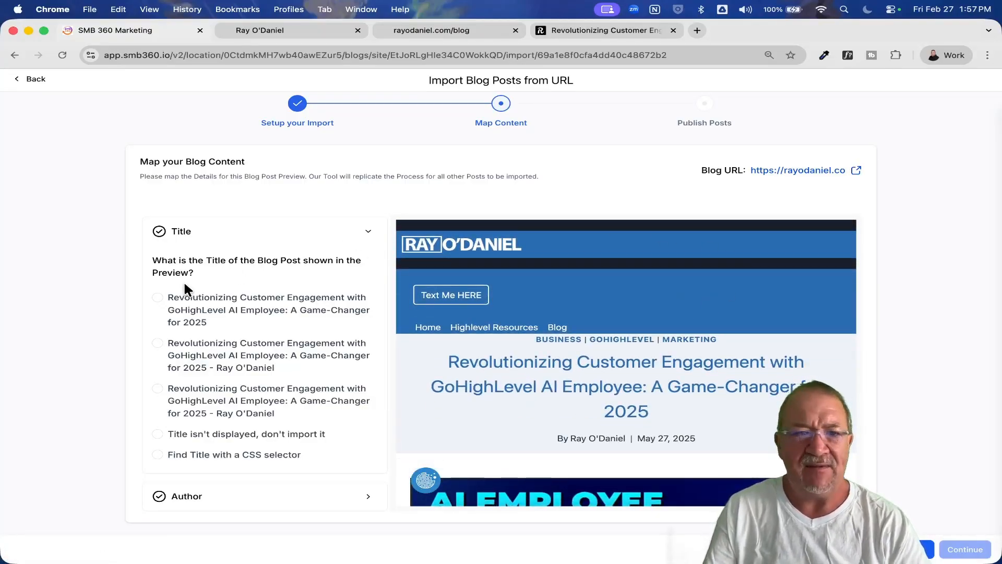
Compare the title options with the post preview and map the title to the version ending in "for 2025" without the author name.
scroll(183, 280, up, 5)
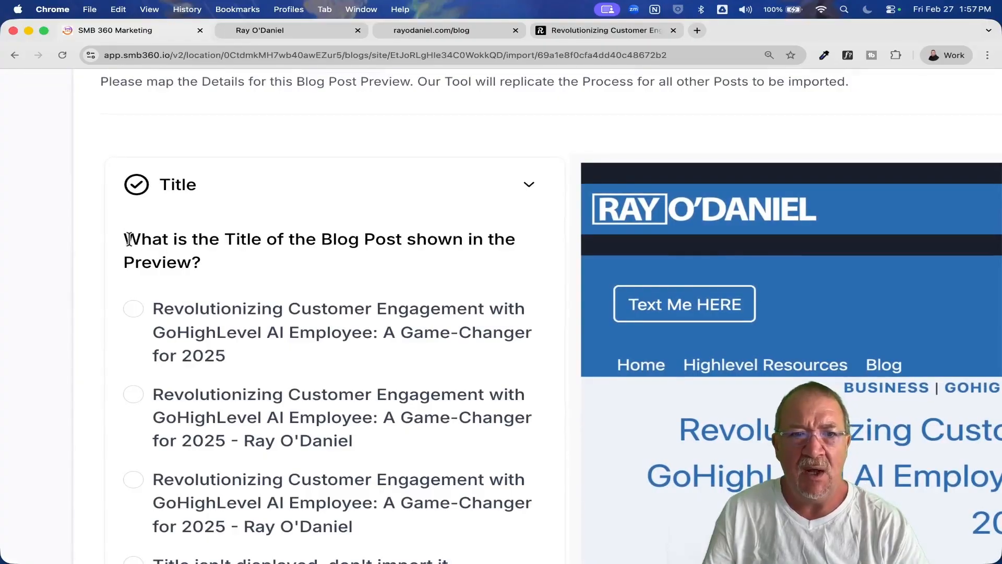
scroll(629, 346, right, 2)
scroll(629, 346, right, 10)
scroll(626, 344, down, 5)
scroll(627, 344, right, 3)
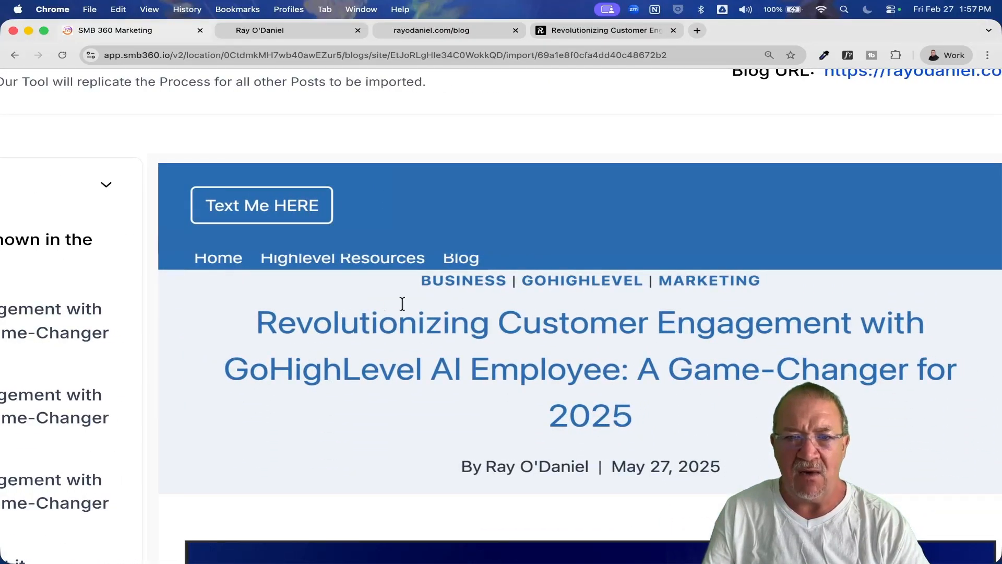
scroll(617, 387, left, 10)
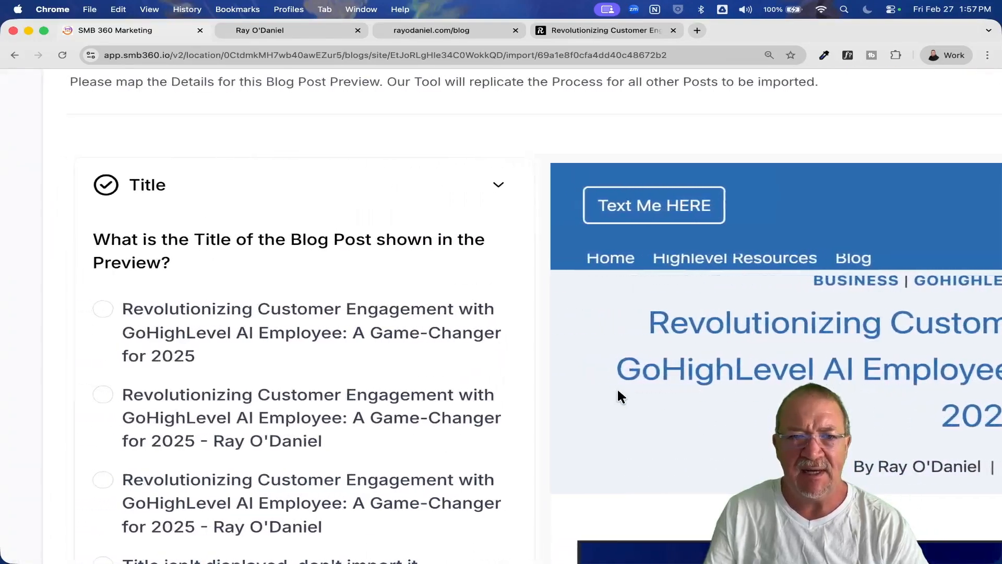
scroll(391, 369, down, 4)
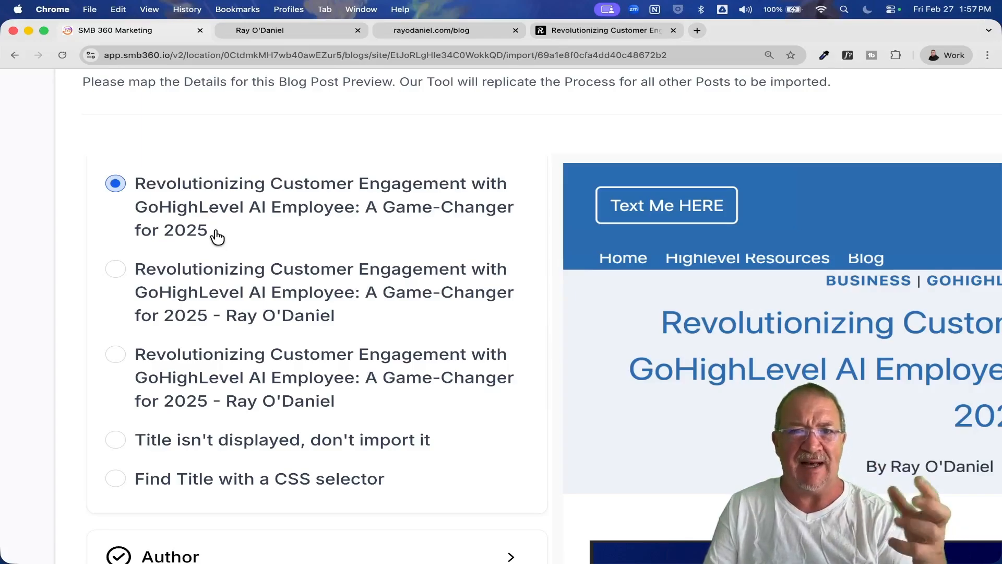
Map the post author to the option showing the author's full name.
scroll(217, 236, down, 5)
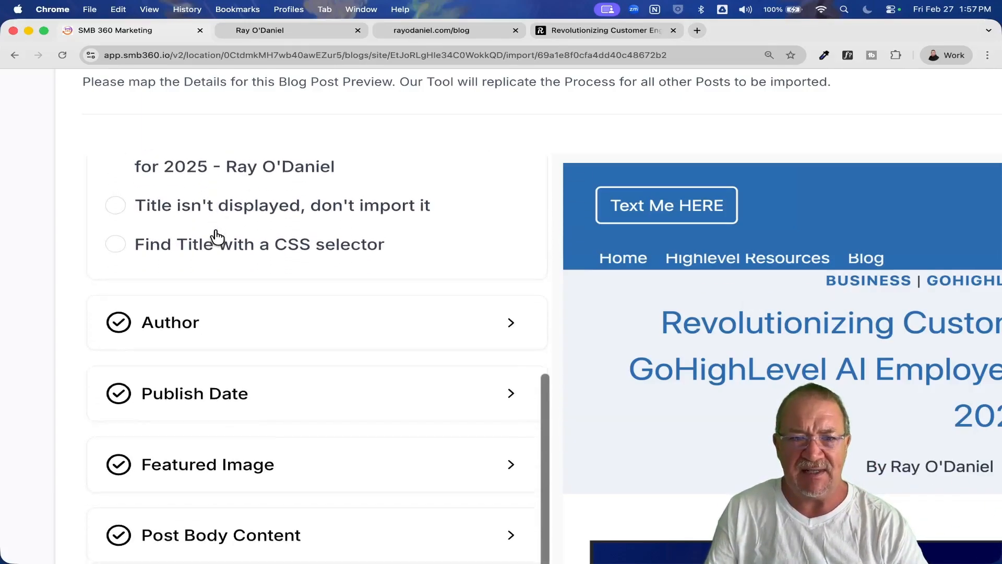
click(505, 328)
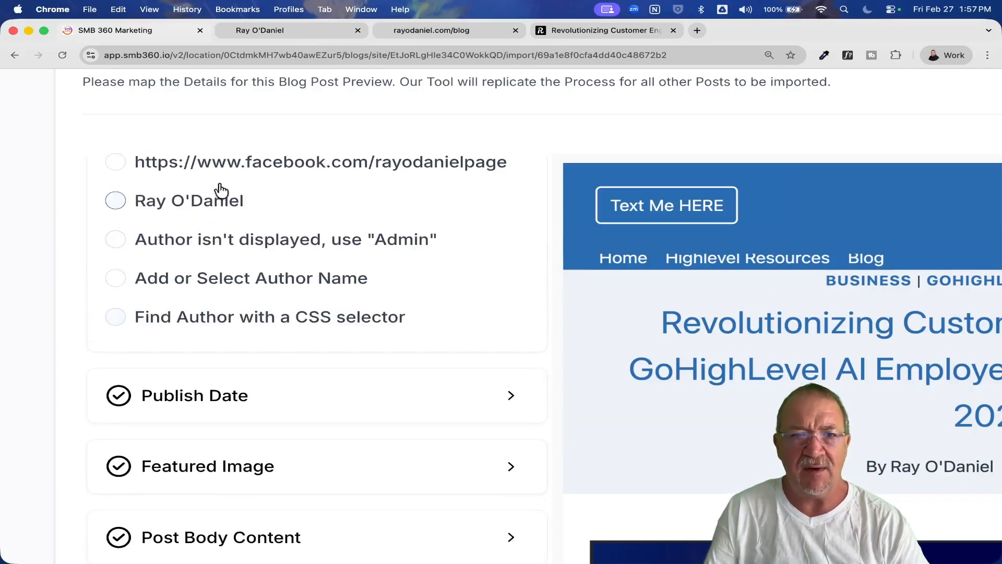
click(125, 206)
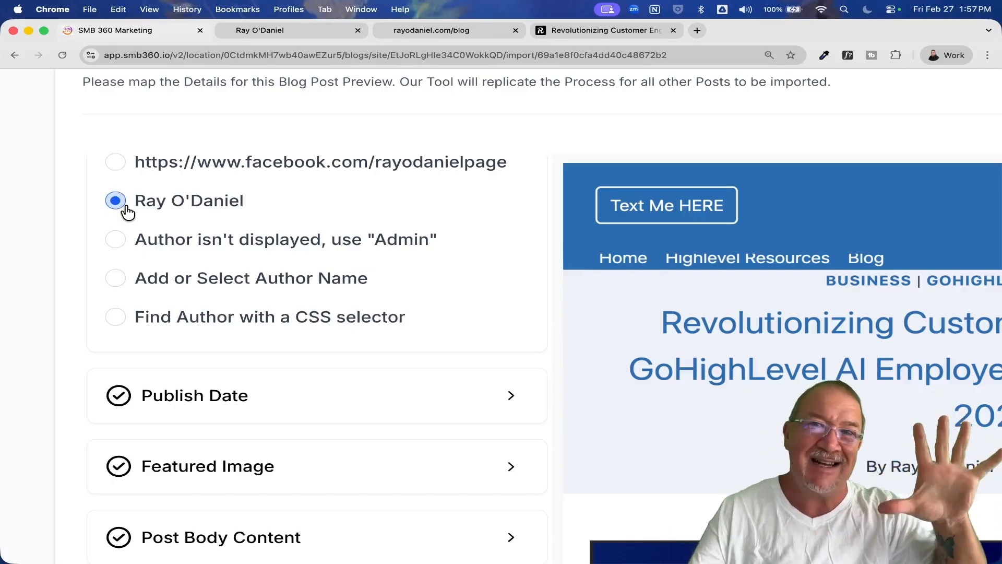
Map the post's publish date to the first "May 27, 2025" option.
scroll(127, 211, down, 3)
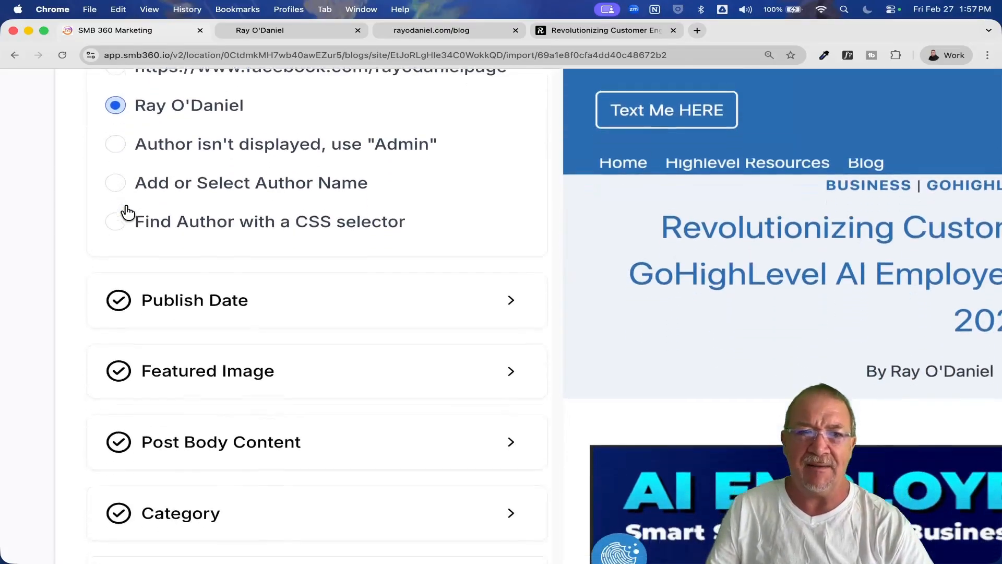
scroll(499, 261, up, 3)
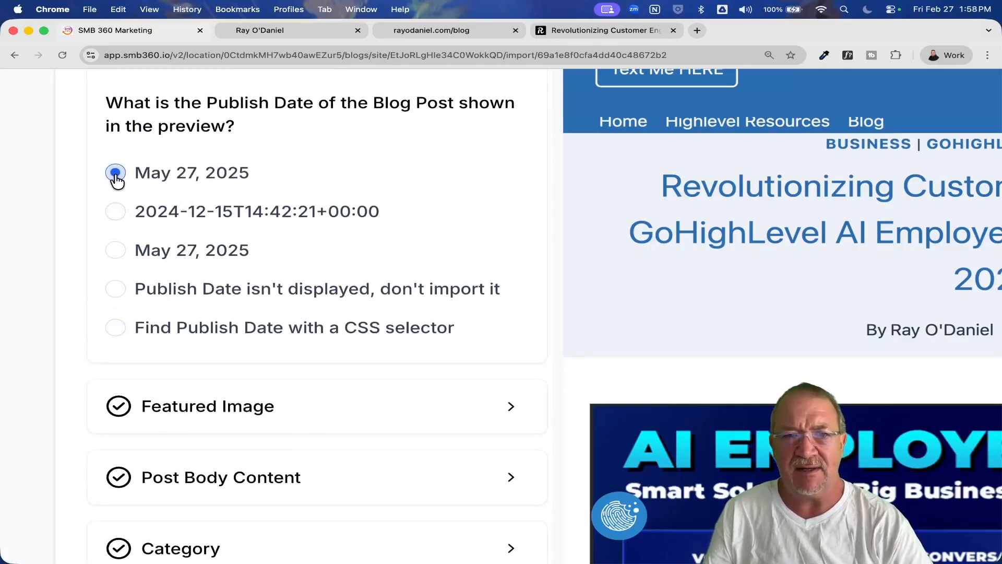
scroll(385, 265, down, 3)
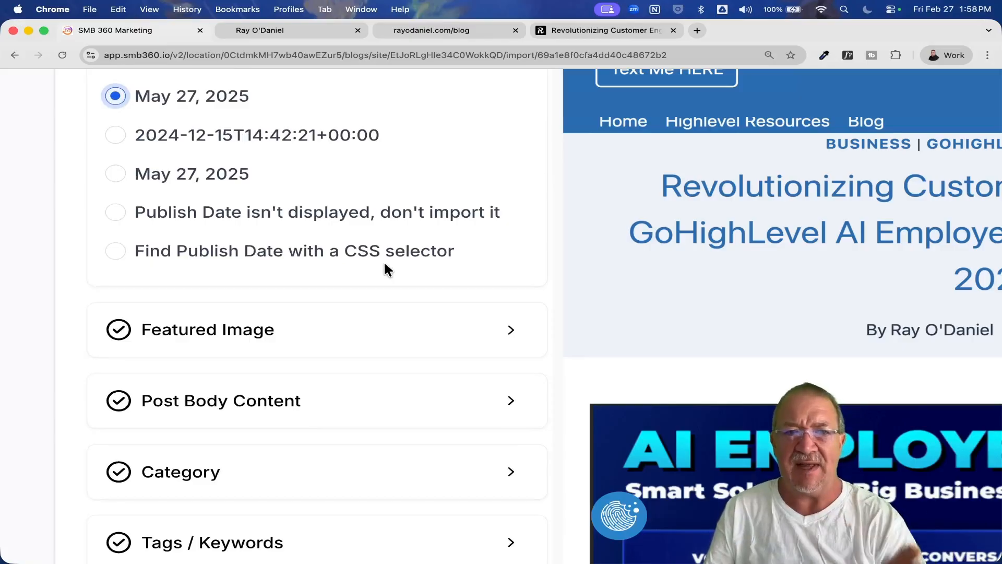
Map the featured image to the first image offered and accept the suggested post body content as correct.
click(508, 331)
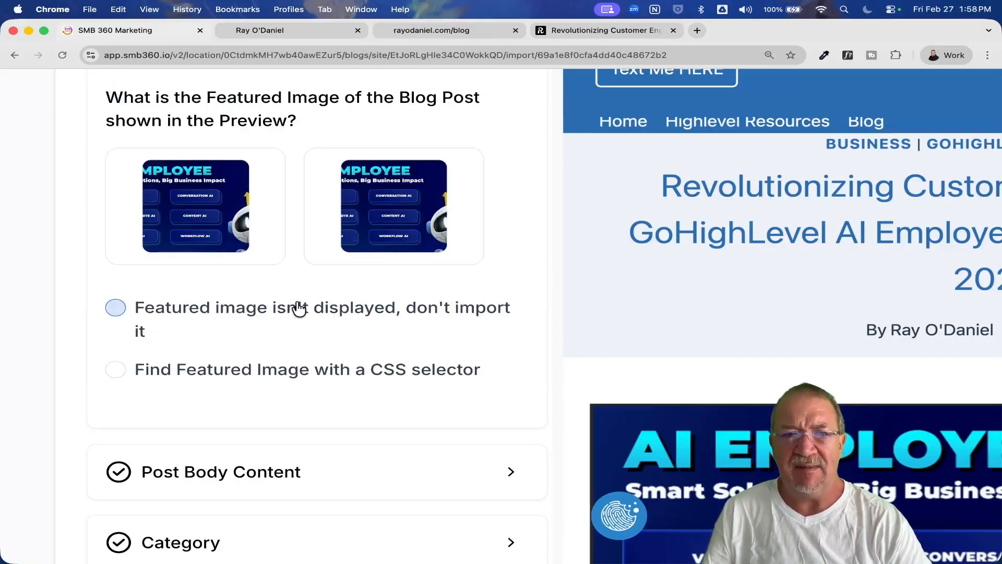
click(179, 219)
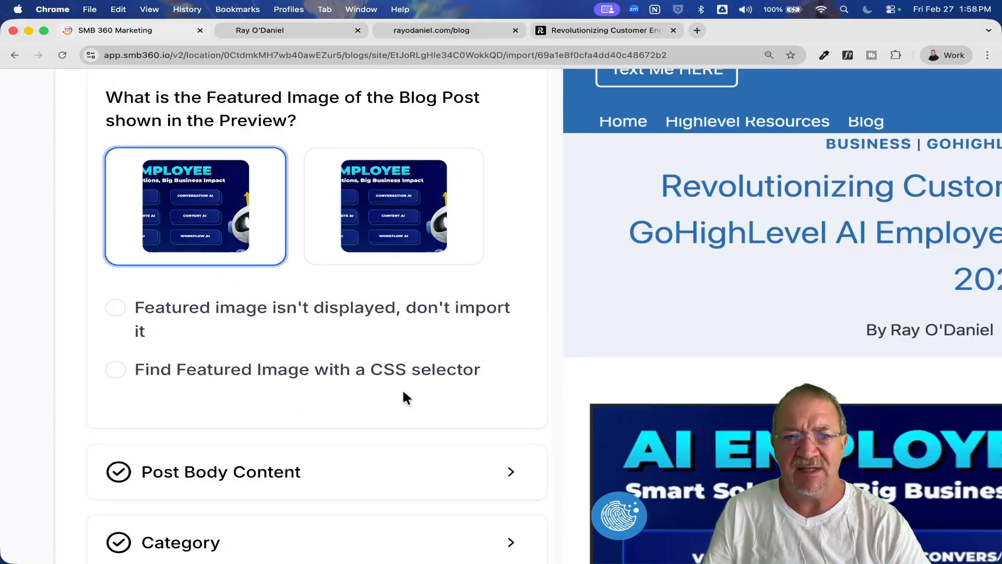
scroll(420, 398, down, 2)
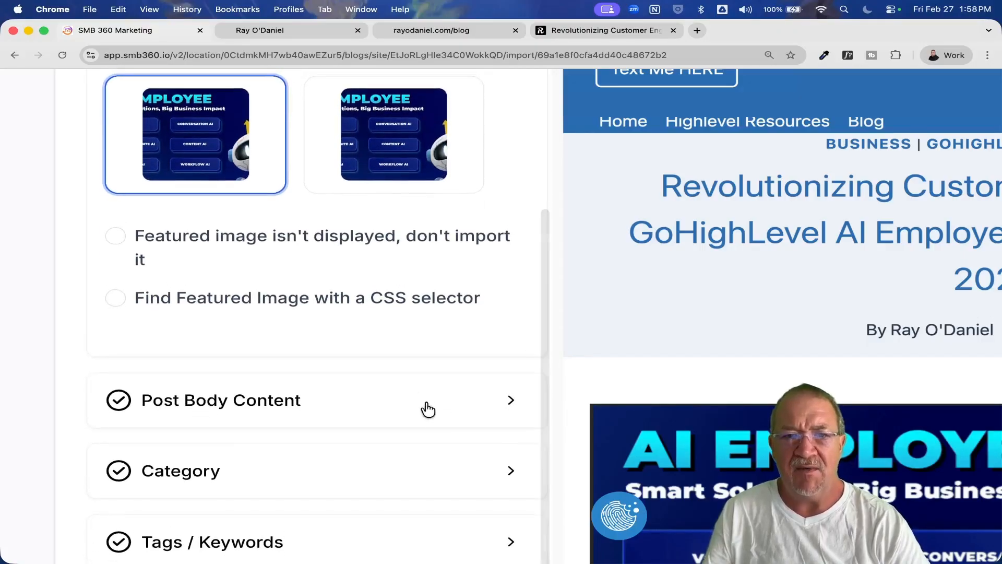
click(425, 405)
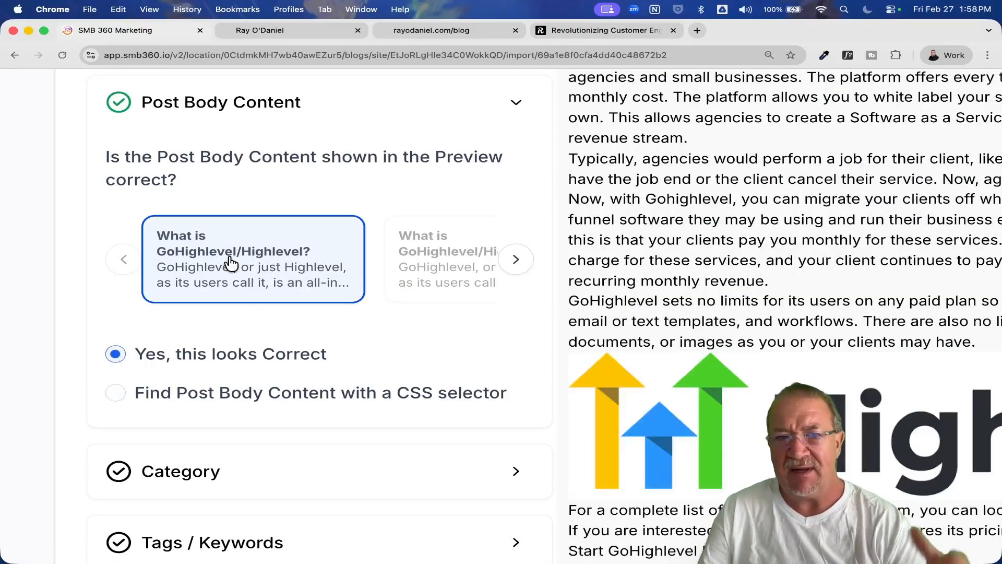
Map the post category with Add or Select Category, choosing the existing HighLevel category.
scroll(230, 263, down, 2)
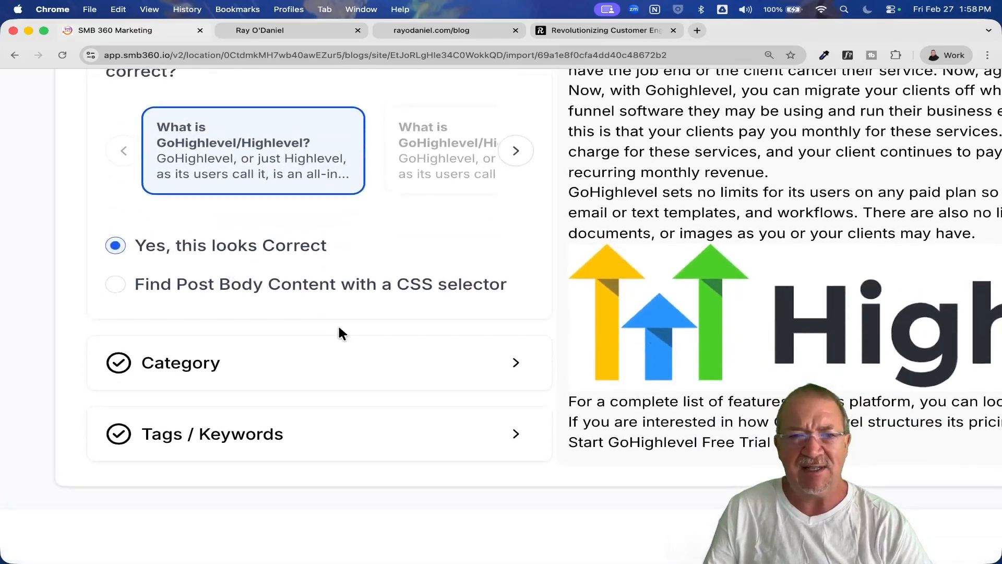
click(515, 369)
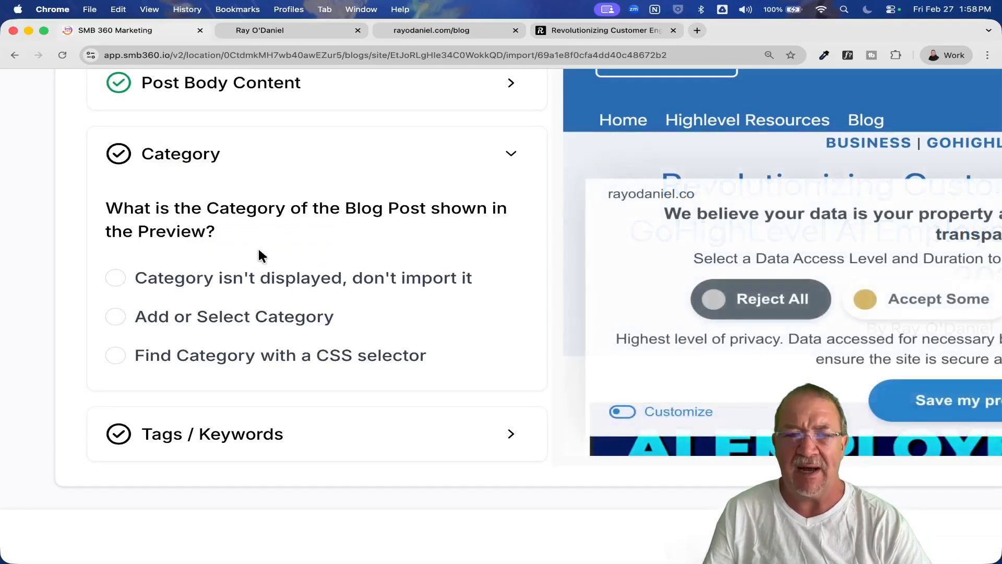
click(115, 317)
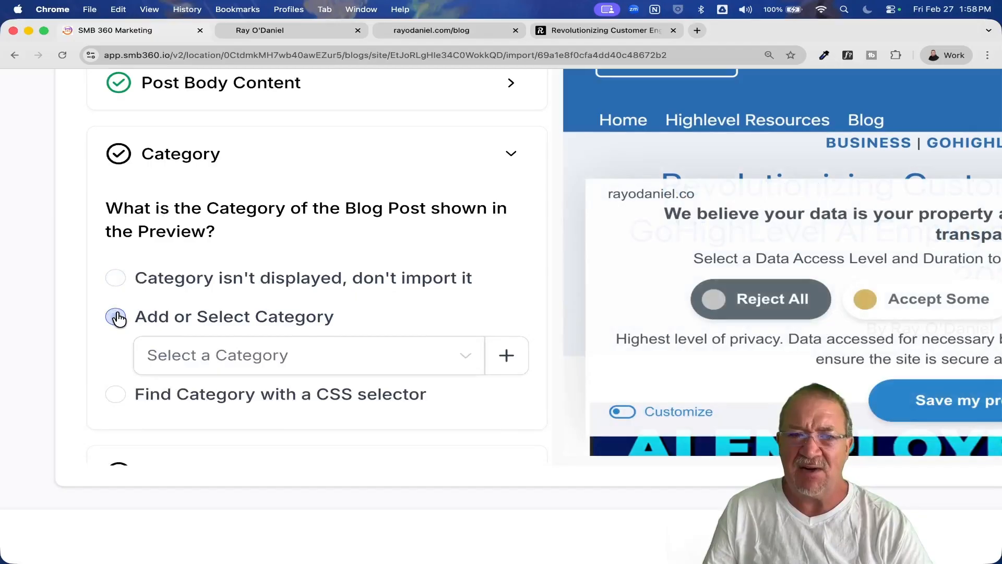
click(302, 370)
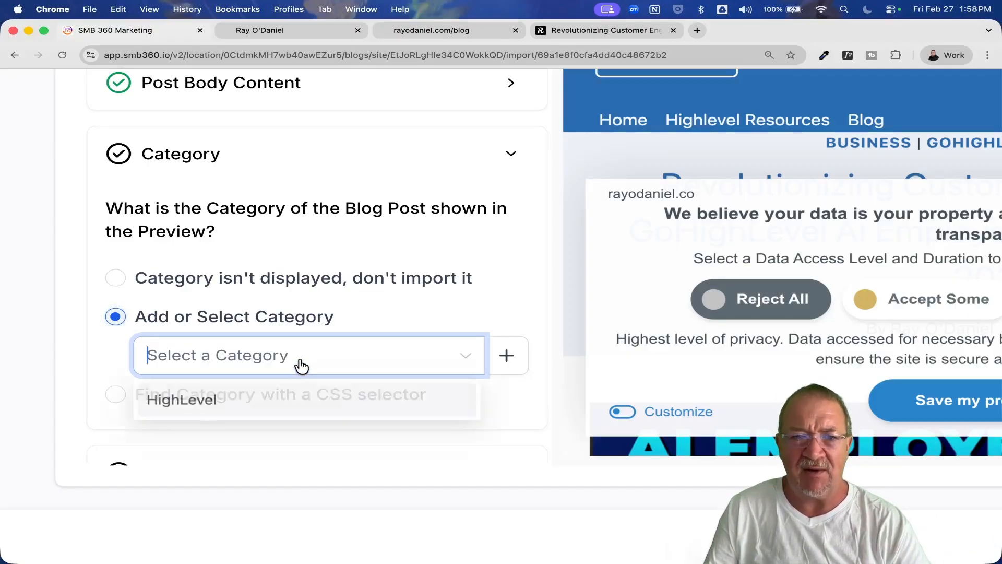
click(198, 403)
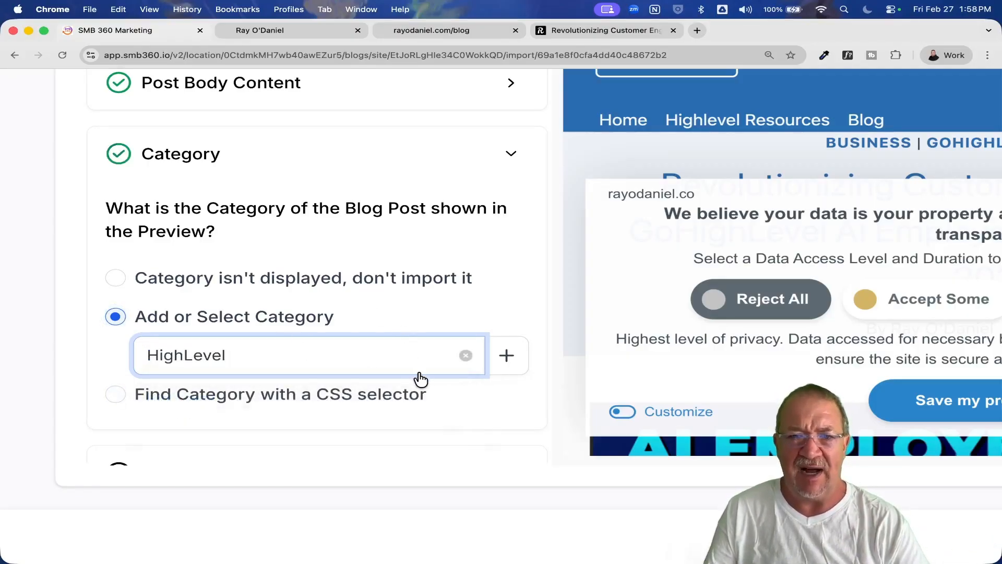
Set the tags and keywords mapping to "Tags / Keywords aren't displayed, don't import them".
scroll(421, 381, down, 2)
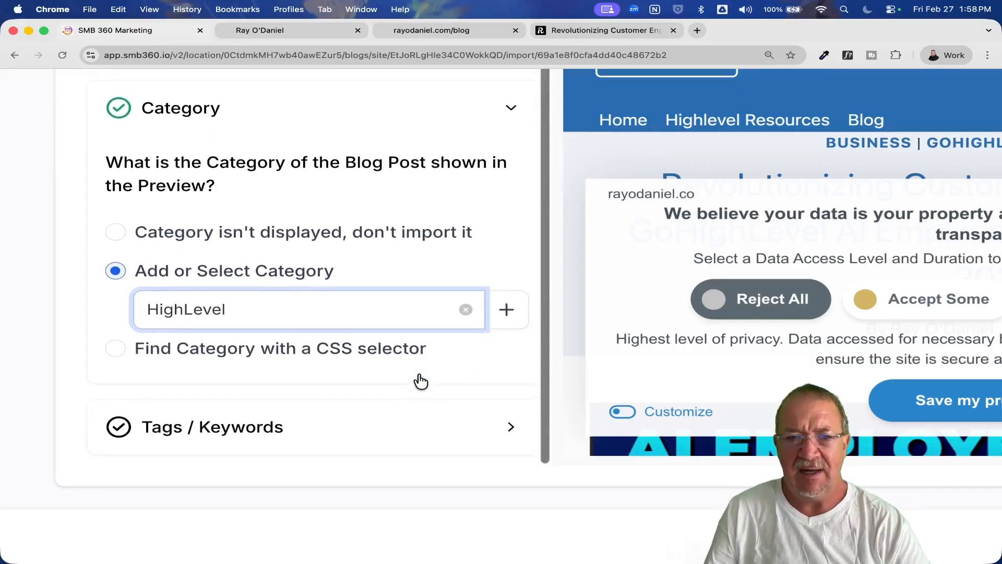
click(511, 428)
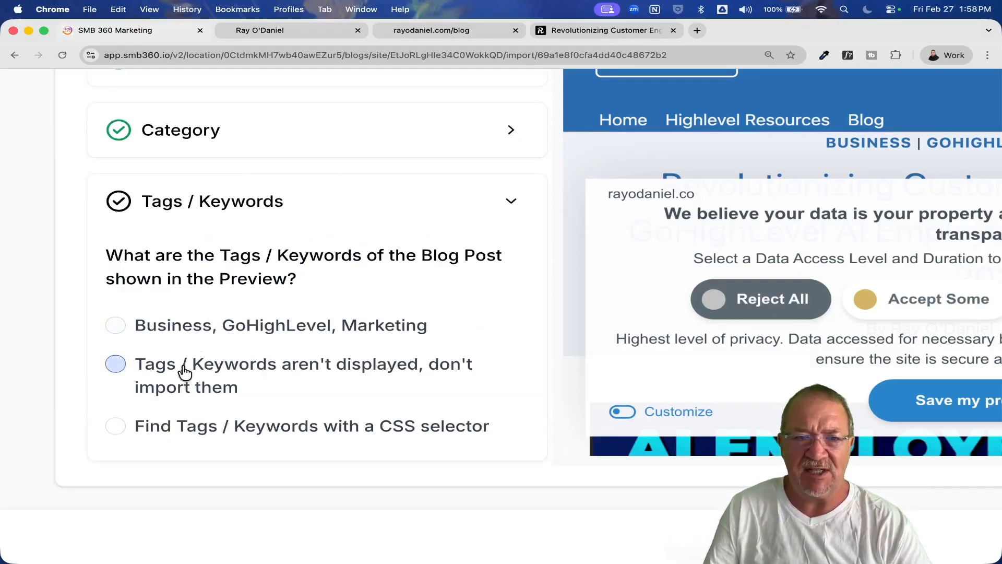
click(114, 366)
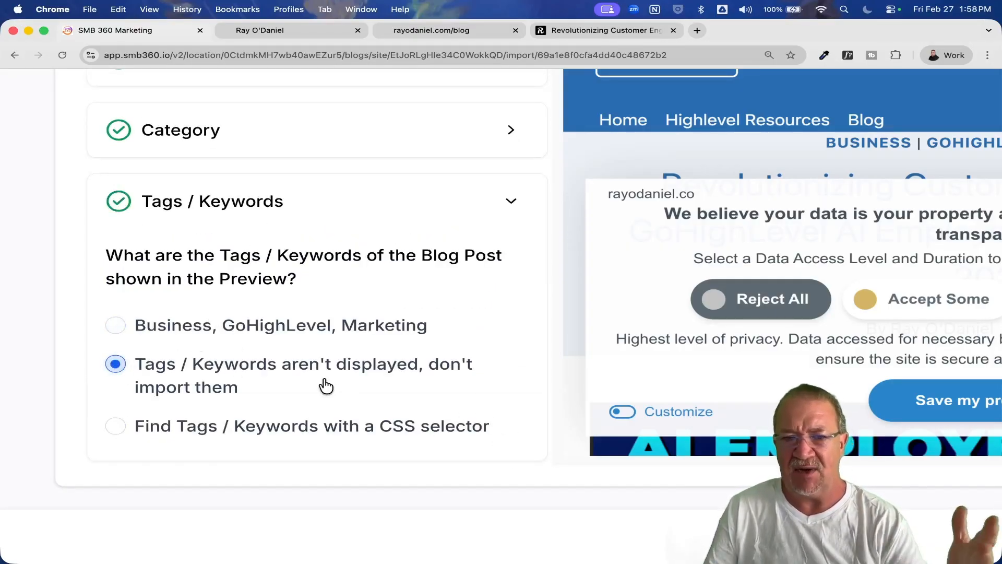
Continue the import to the Publish Posts stage and reload the page to refresh the fetching of the blog posts.
scroll(326, 385, down, 5)
scroll(326, 386, down, 3)
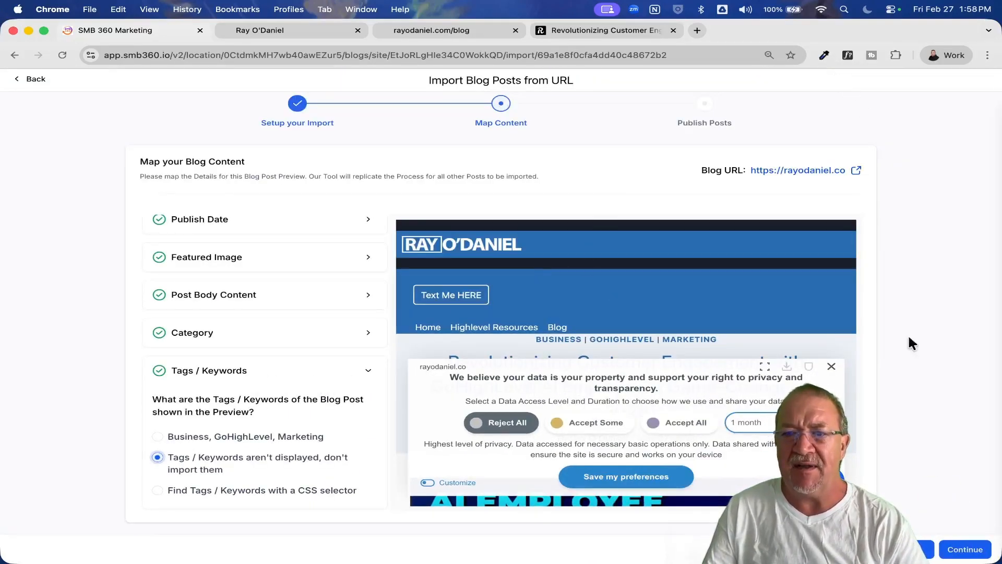
click(965, 550)
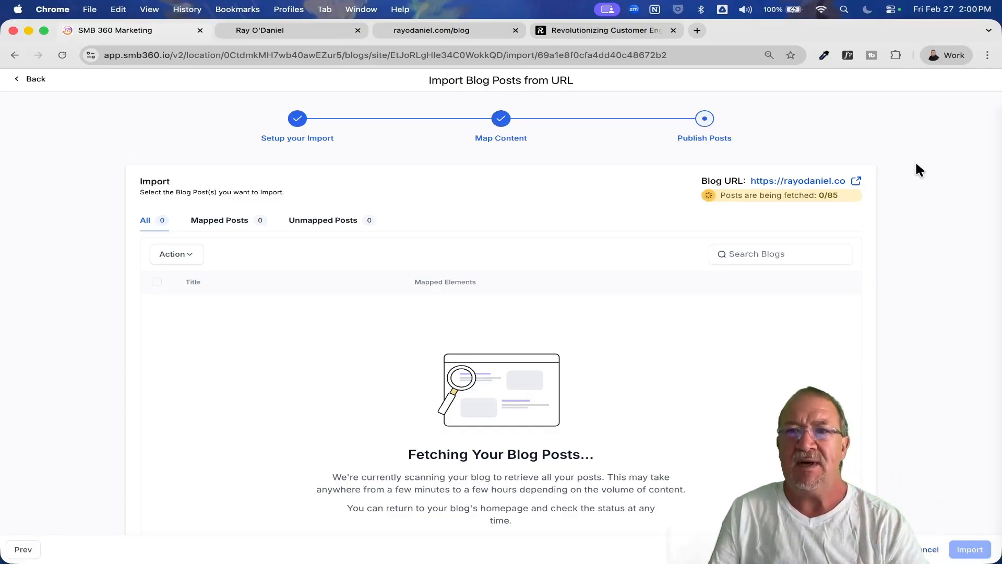
scroll(645, 248, down, 1)
scroll(501, 308, down, 2)
scroll(501, 308, up, 3)
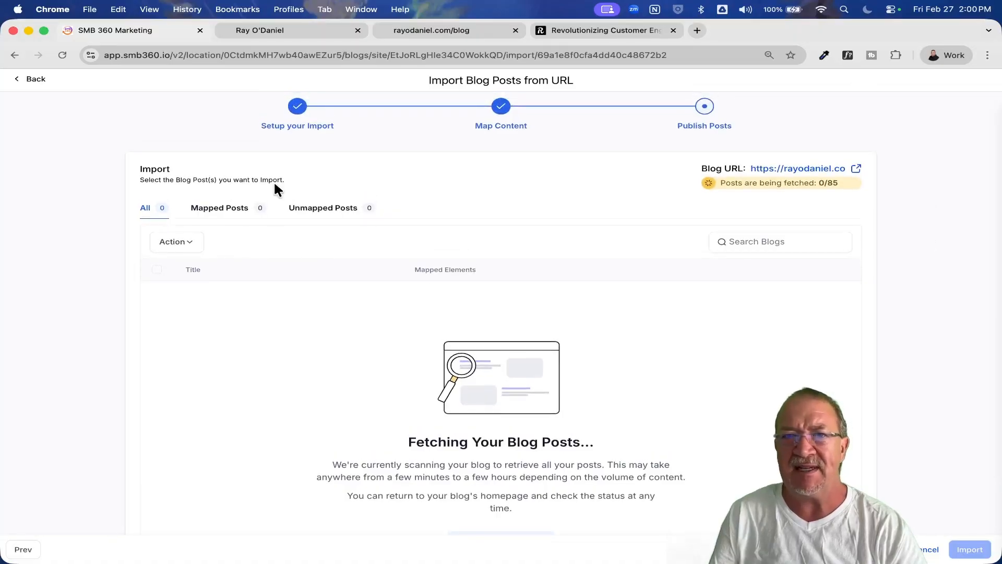
click(62, 55)
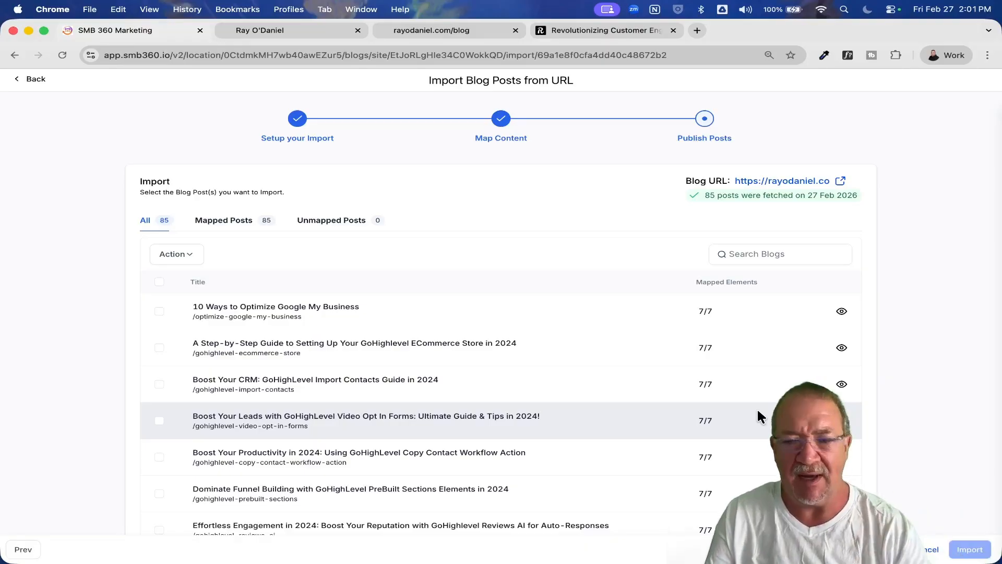
Find the blog index entry with the path /blog among the fetched posts and delete it from the import list.
scroll(749, 410, down, 4)
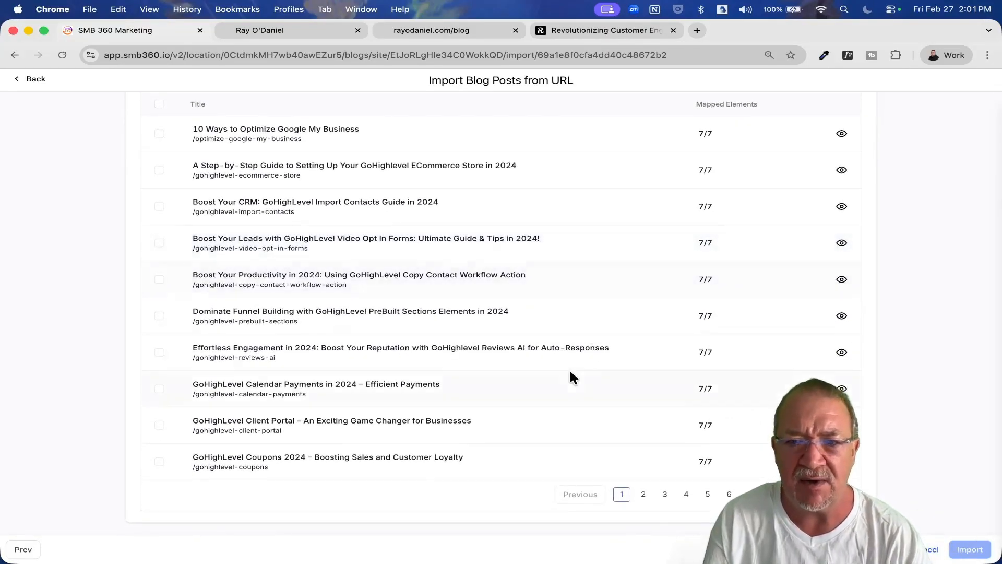
click(828, 495)
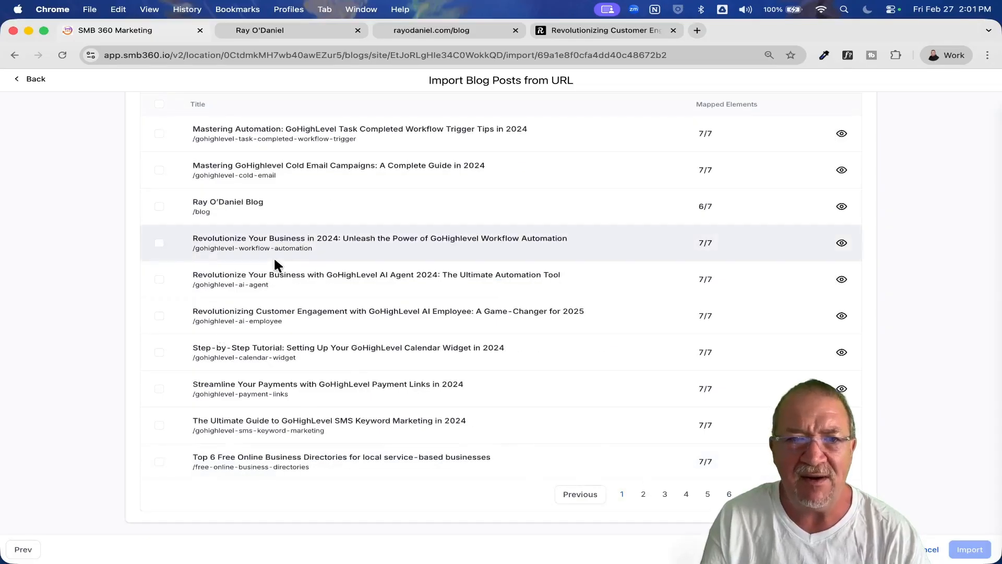
scroll(283, 215, up, 5)
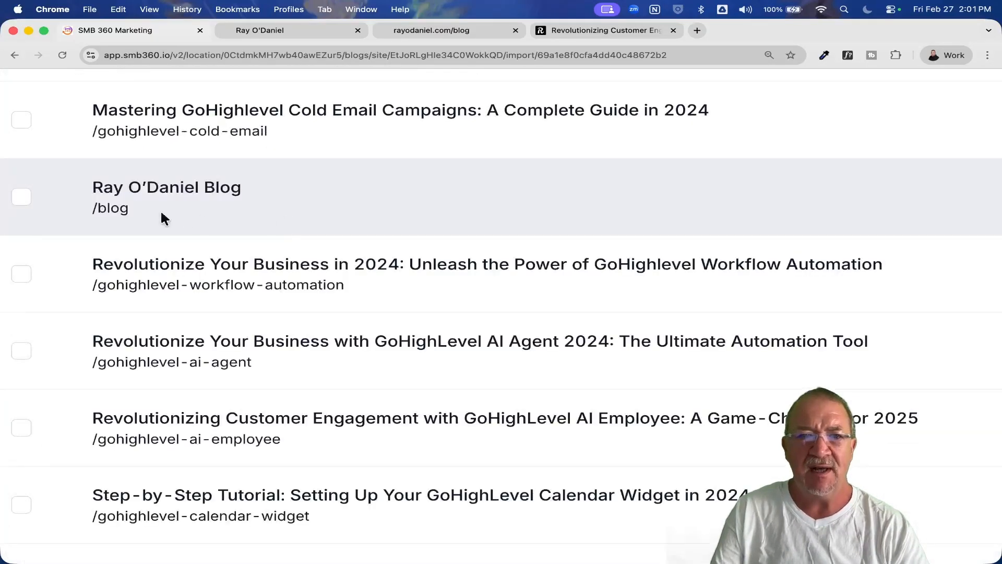
scroll(168, 198, left, 3)
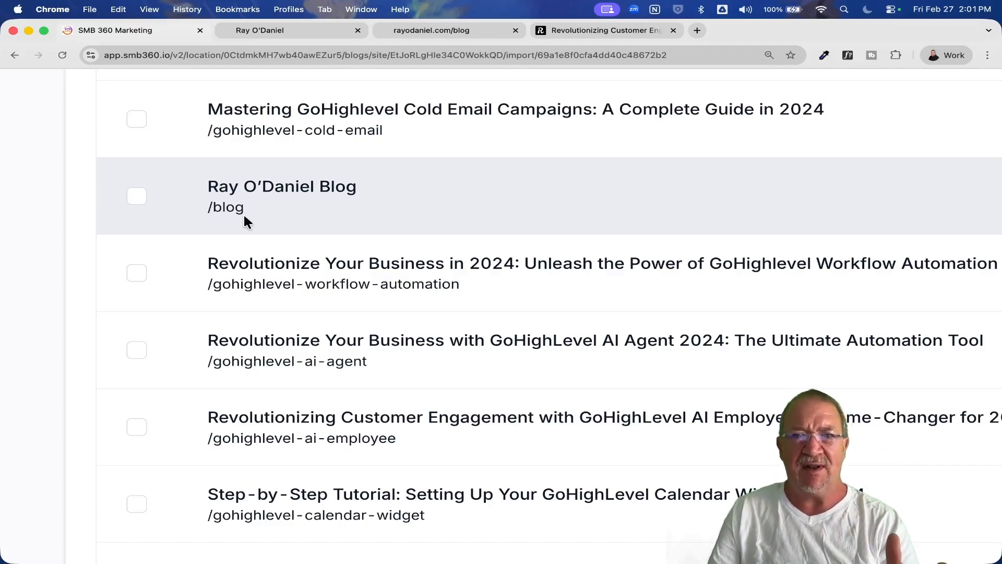
scroll(245, 216, down, 4)
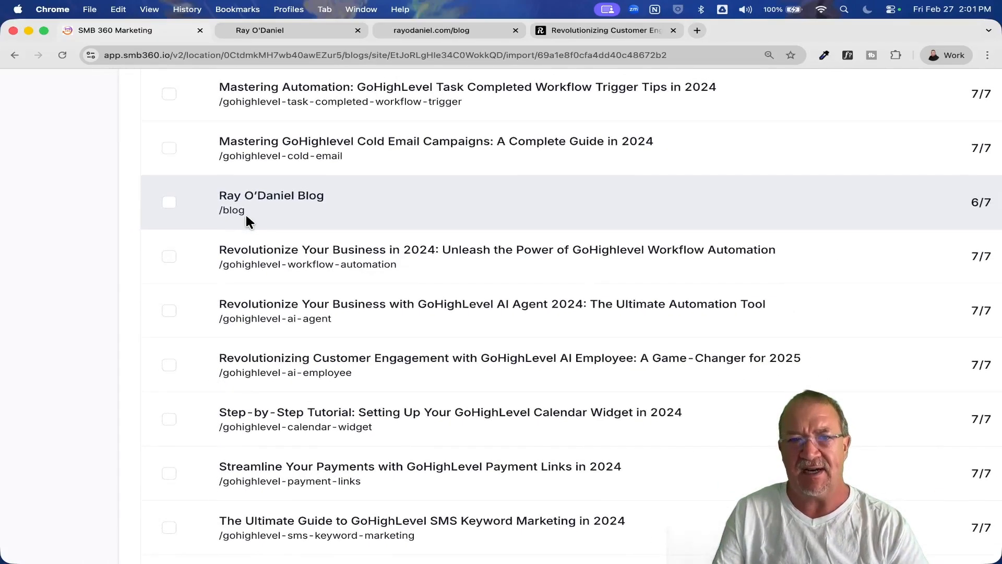
scroll(246, 215, up, 2)
scroll(246, 220, up, 1)
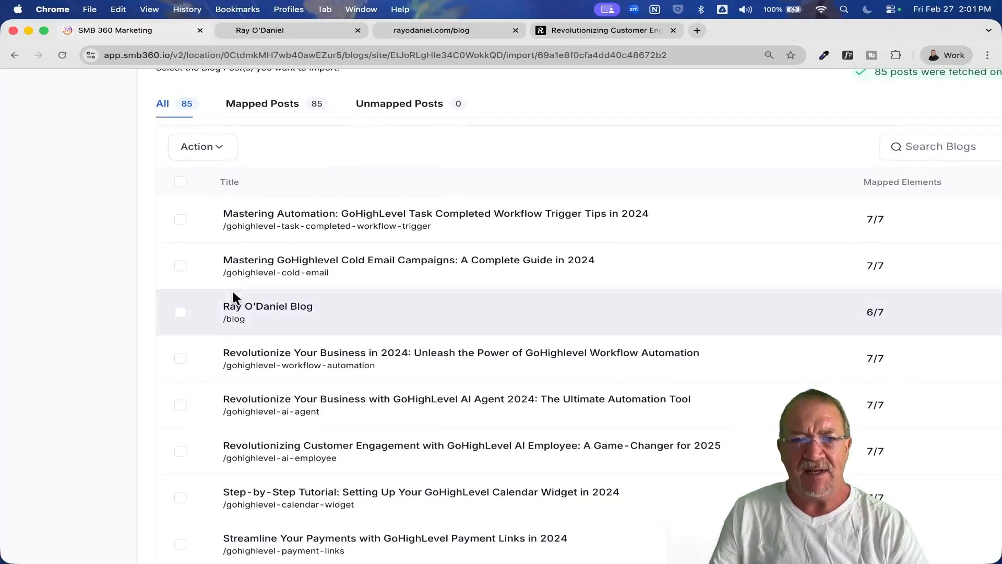
click(180, 312)
click(215, 146)
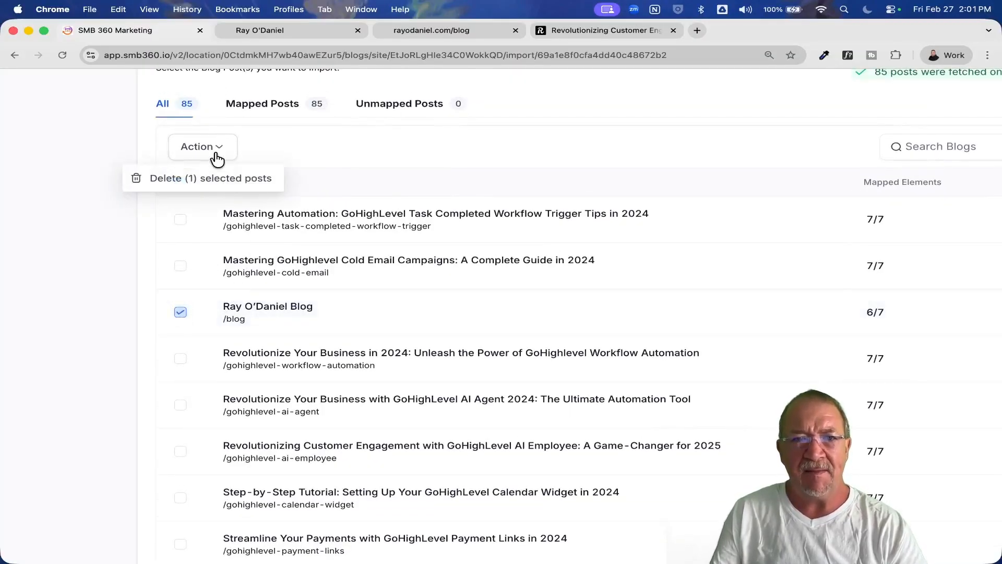
click(224, 180)
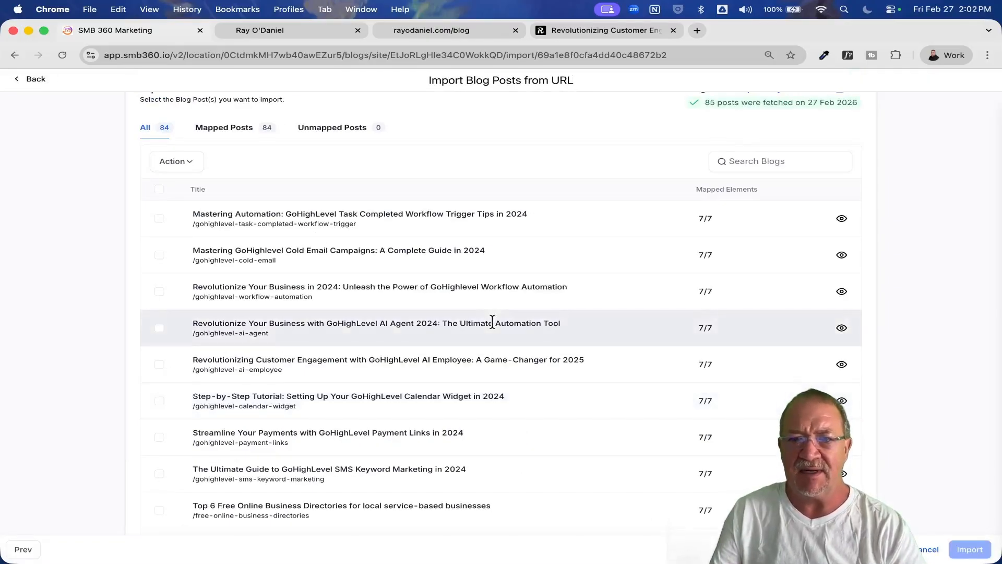
Return to the first page of the import list and select all of its posts.
scroll(492, 322, down, 3)
click(622, 496)
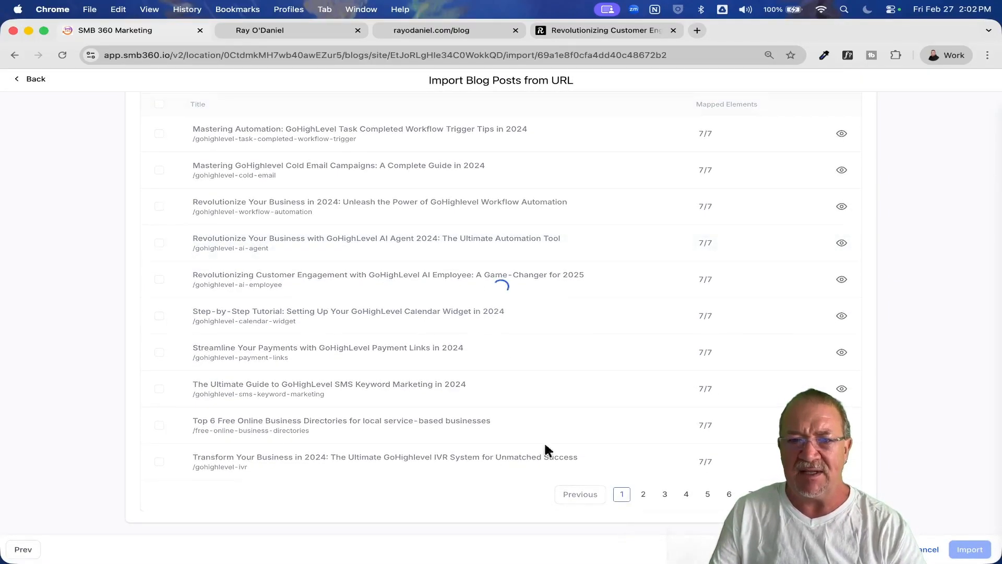
scroll(428, 337, up, 3)
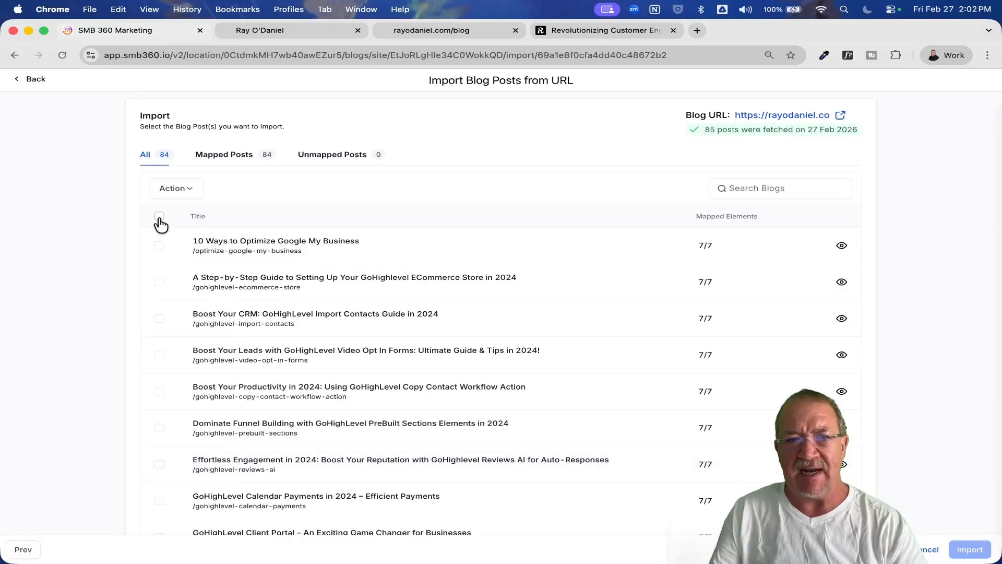
click(159, 216)
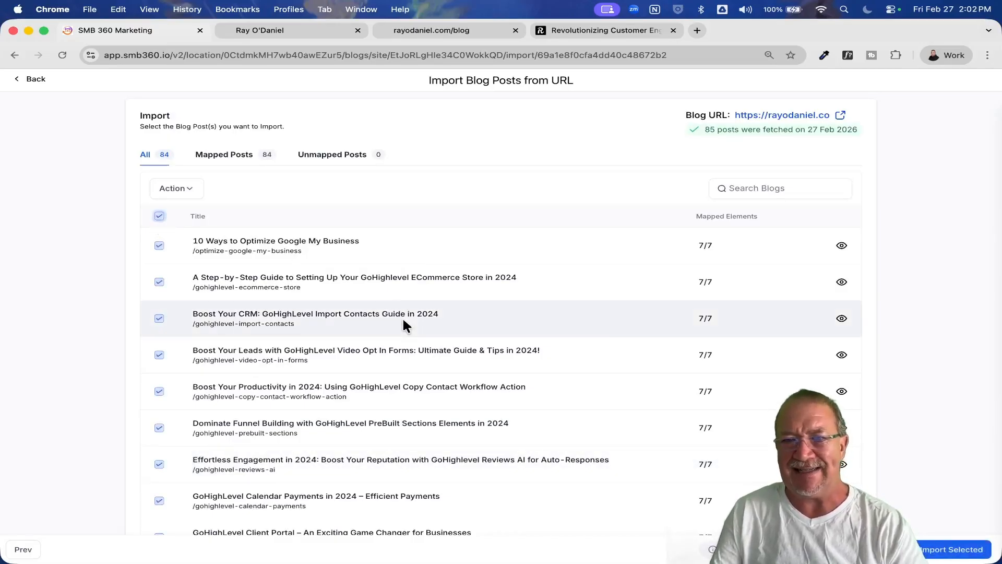
Add all posts on pages 2 and 3 of the import list to the selection.
scroll(402, 325, down, 4)
click(644, 494)
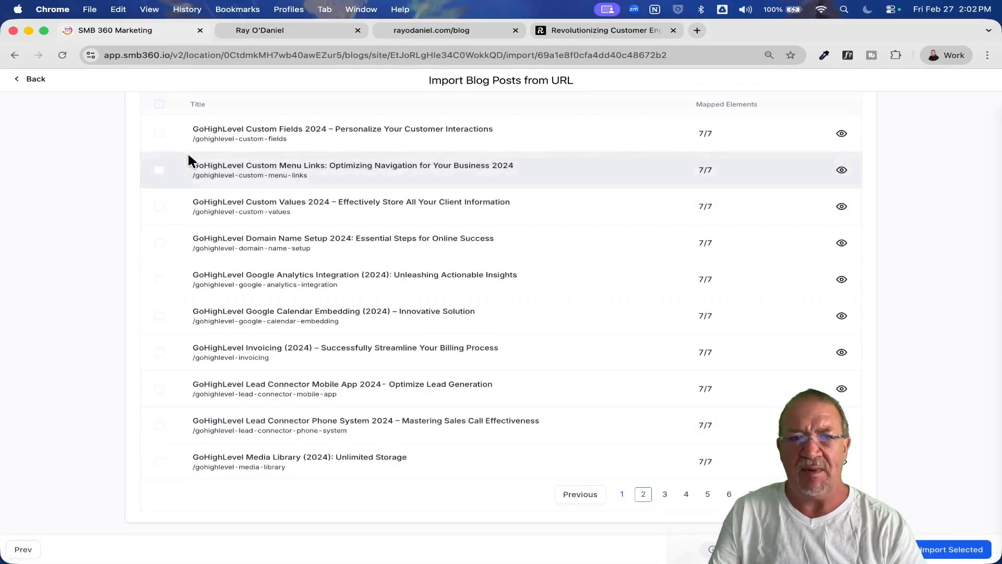
click(665, 494)
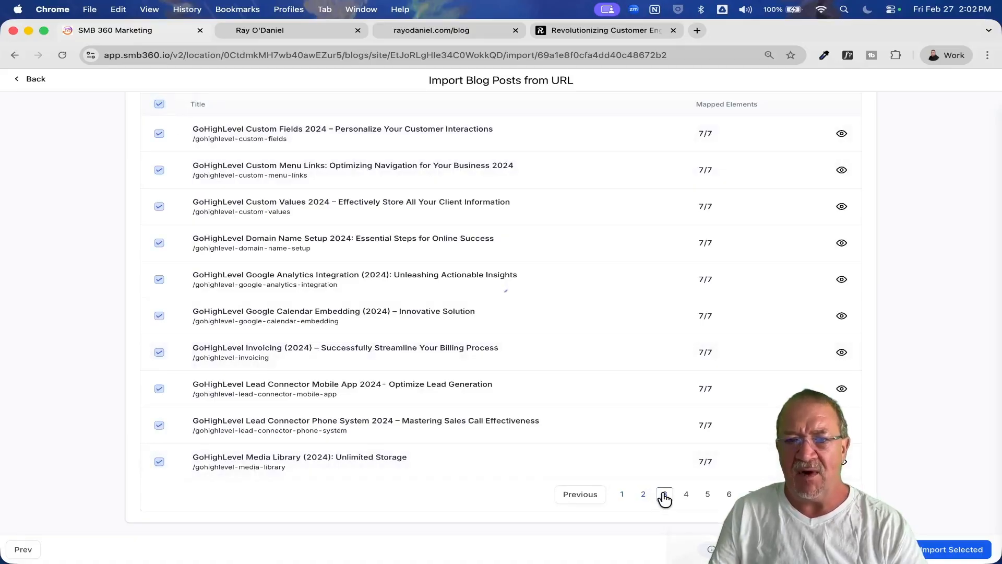
click(159, 104)
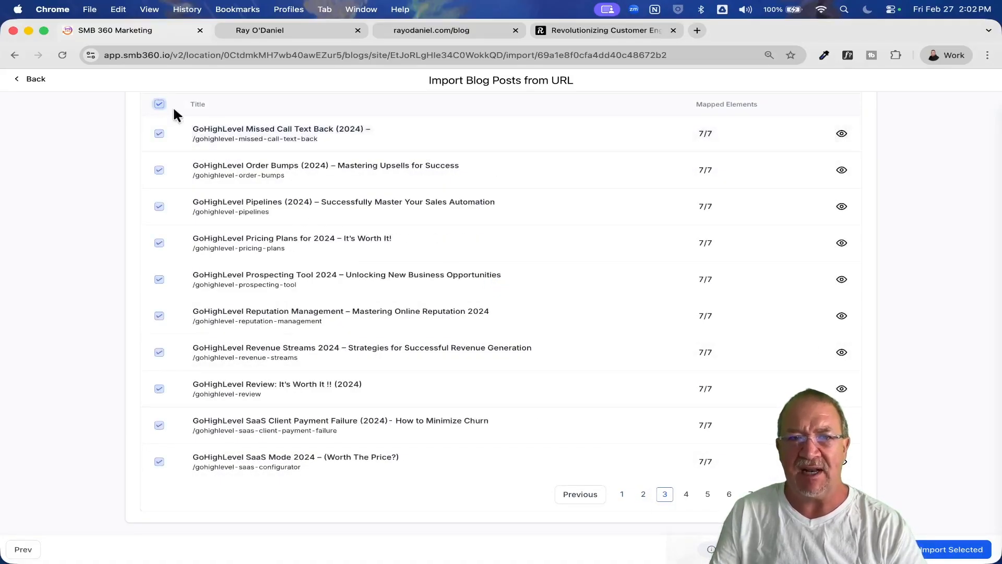
scroll(816, 283, up, 4)
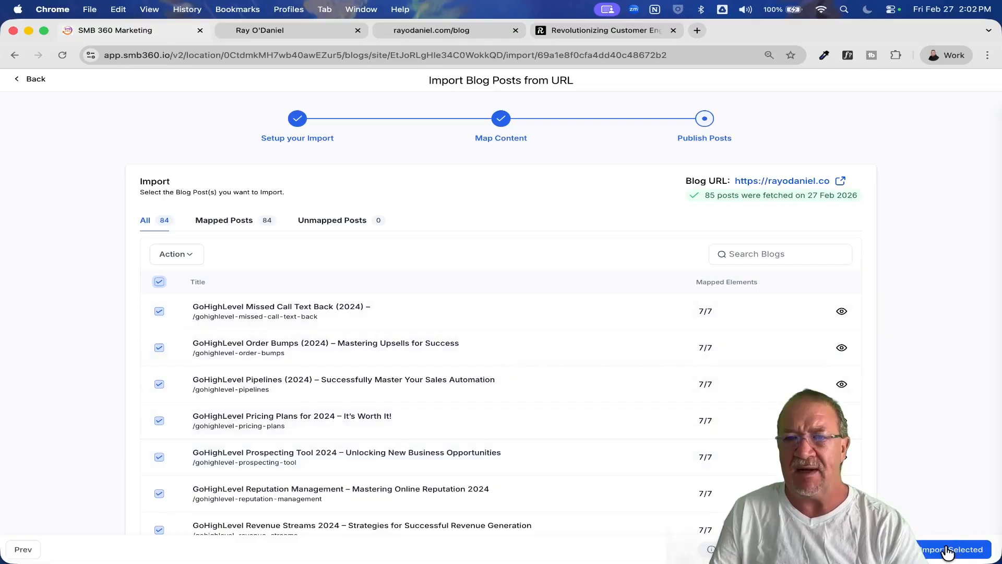
scroll(597, 446, down, 5)
scroll(299, 287, up, 5)
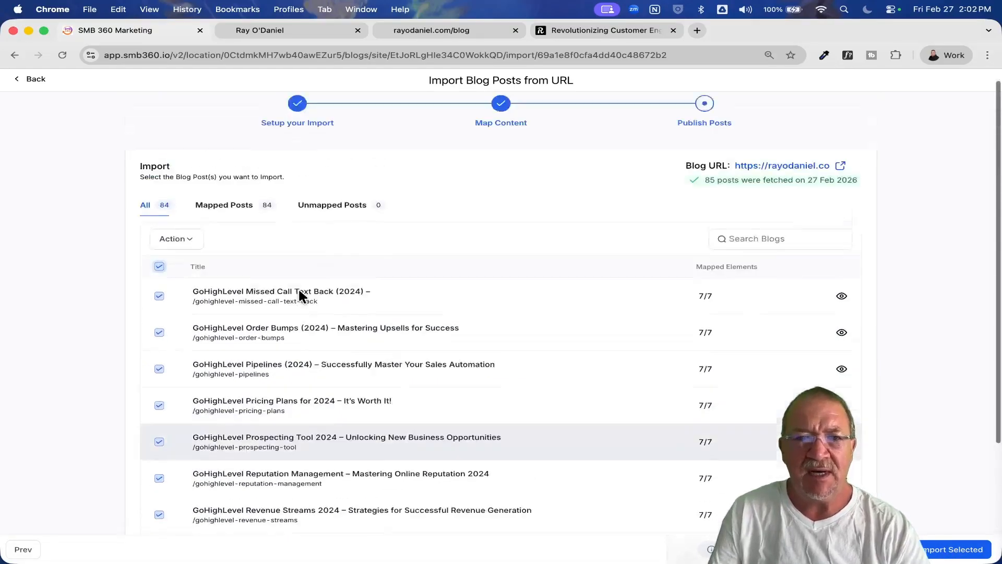
Import the selected posts from the first three pages of the import list into the blog site.
scroll(151, 225, up, 5)
scroll(153, 226, up, 2)
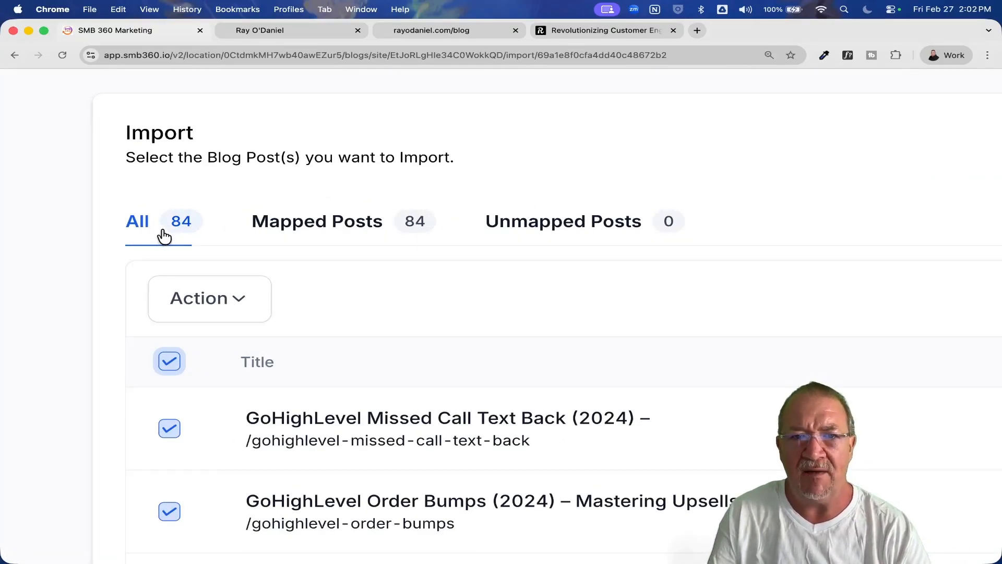
scroll(360, 128, down, 5)
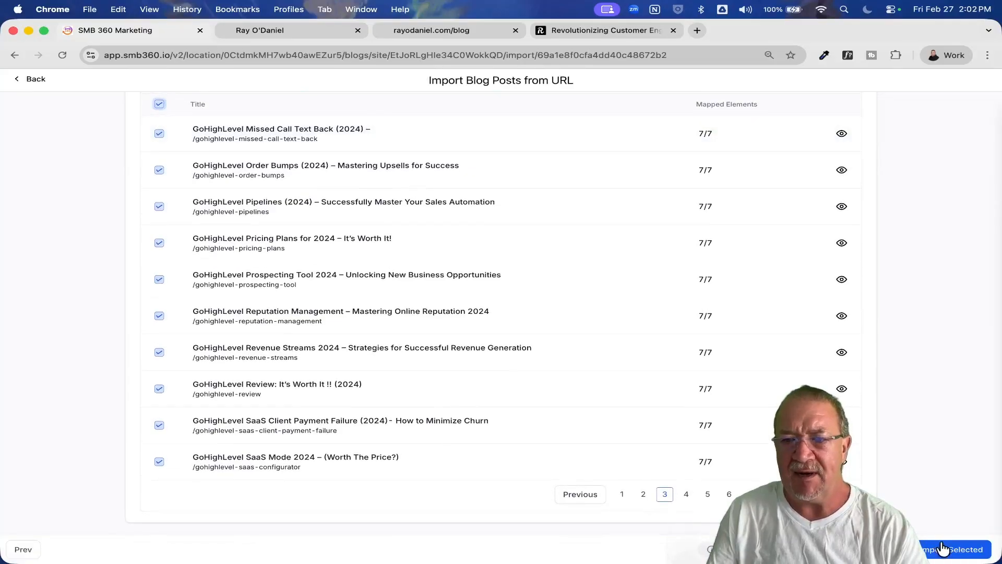
click(948, 550)
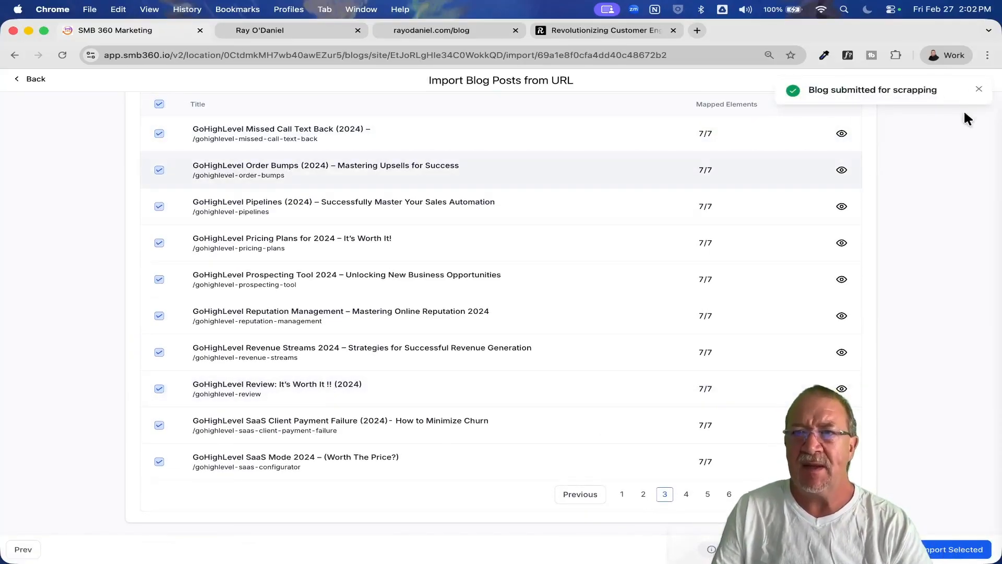
click(984, 89)
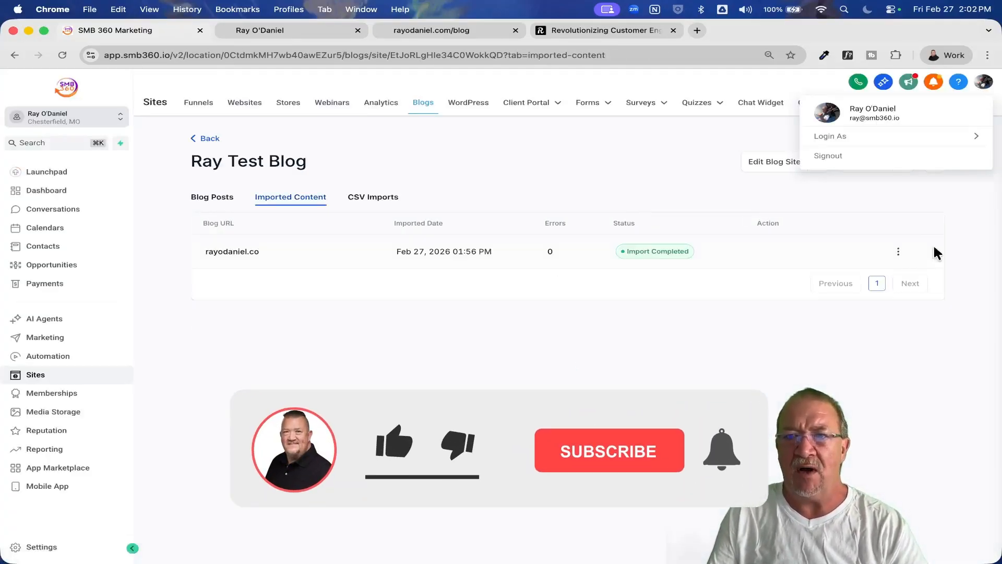
Check the test blog's post list, its imported content status and its CSV imports, ending on the post list.
click(213, 197)
scroll(376, 368, down, 6)
scroll(377, 362, up, 7)
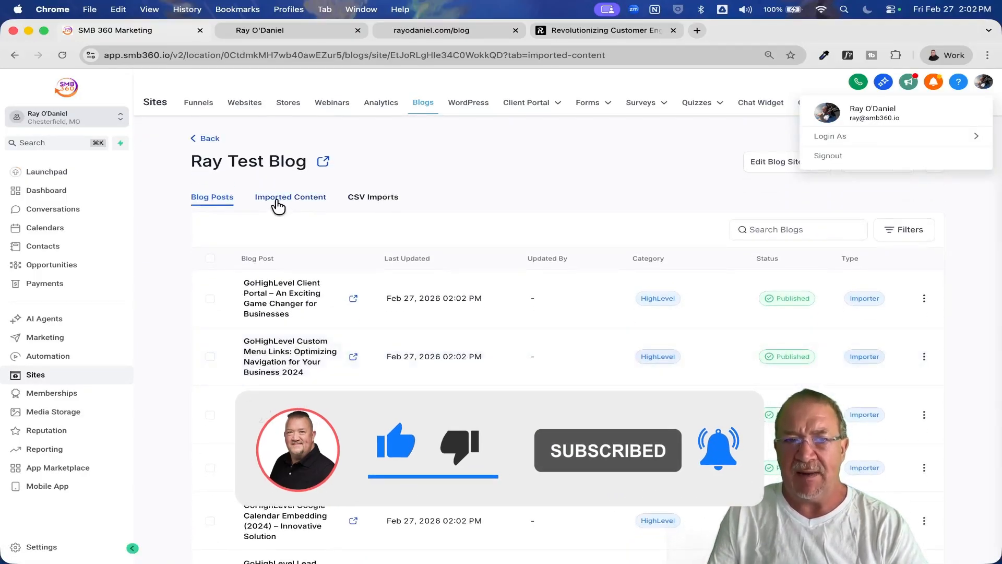
click(276, 202)
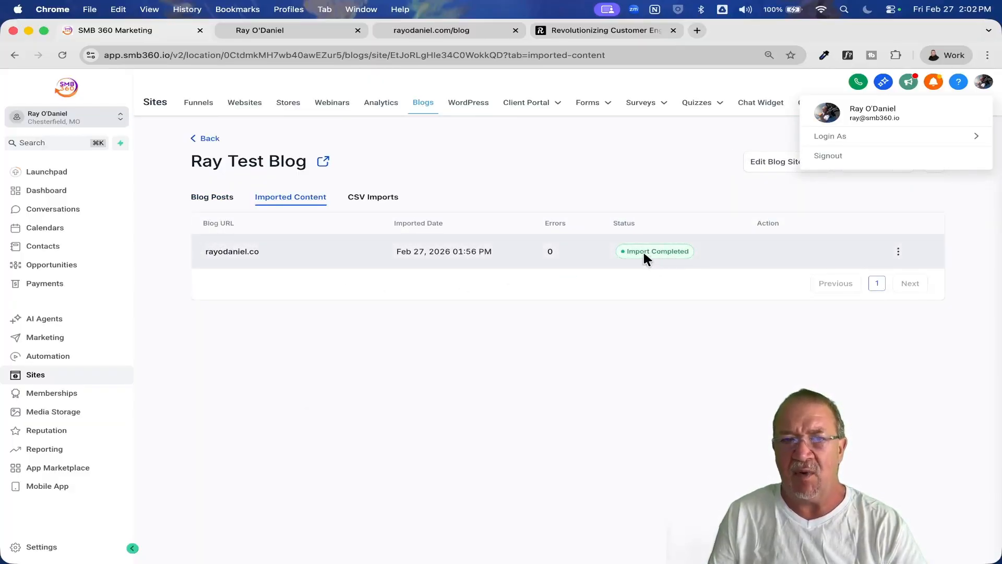
click(368, 198)
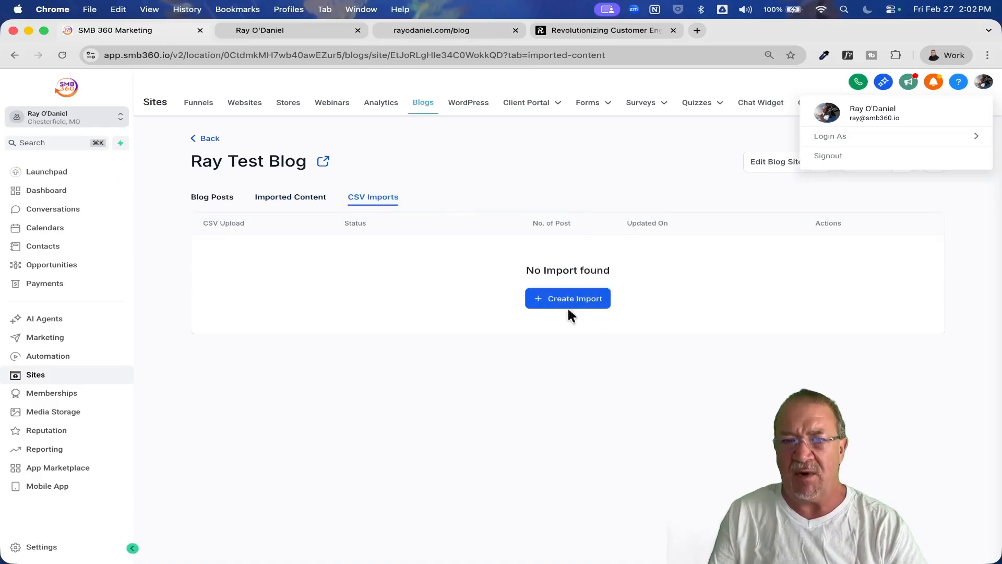
click(223, 200)
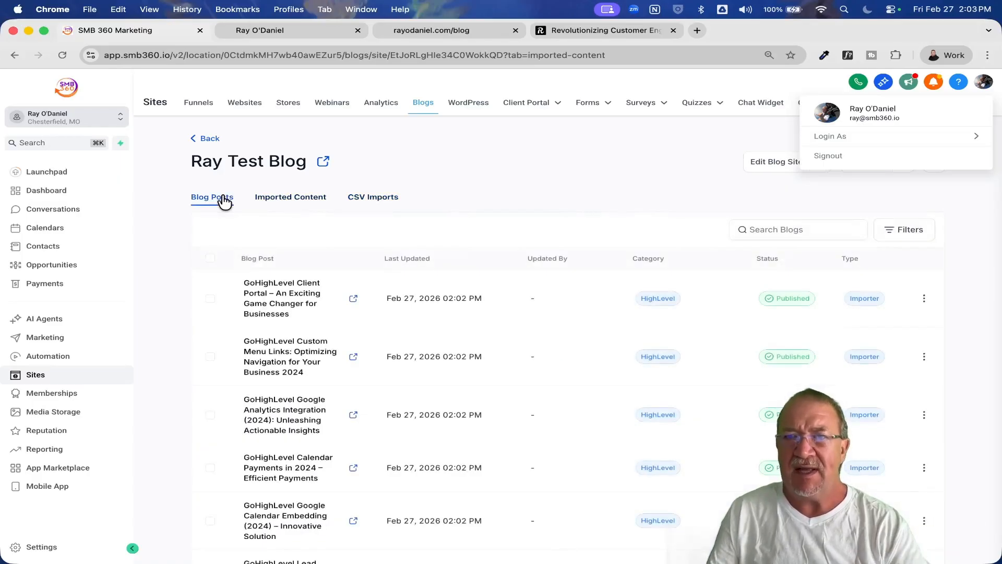
Reload the page and reopen the test blog from the blogs overview to review its imported posts' status and type.
click(63, 54)
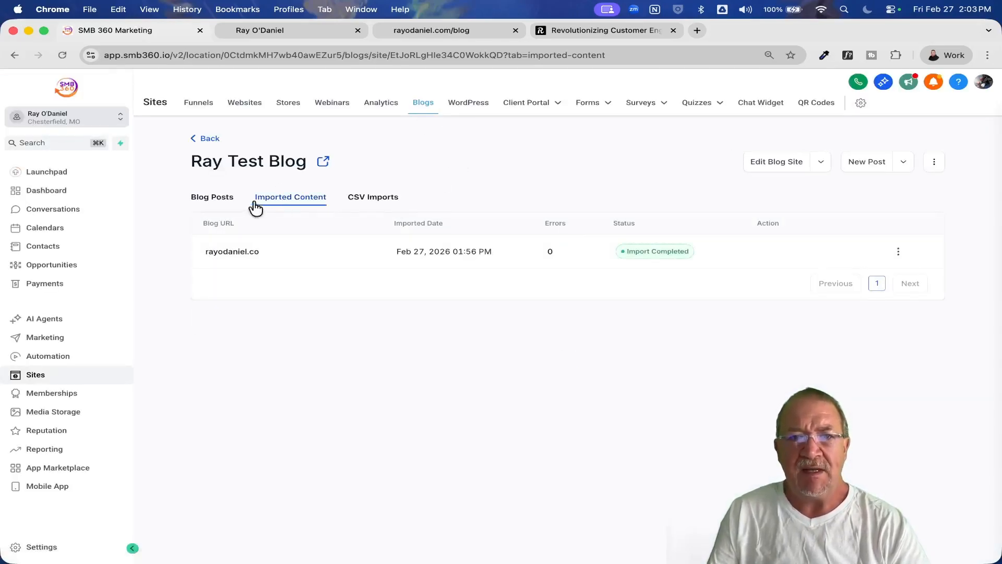
click(209, 138)
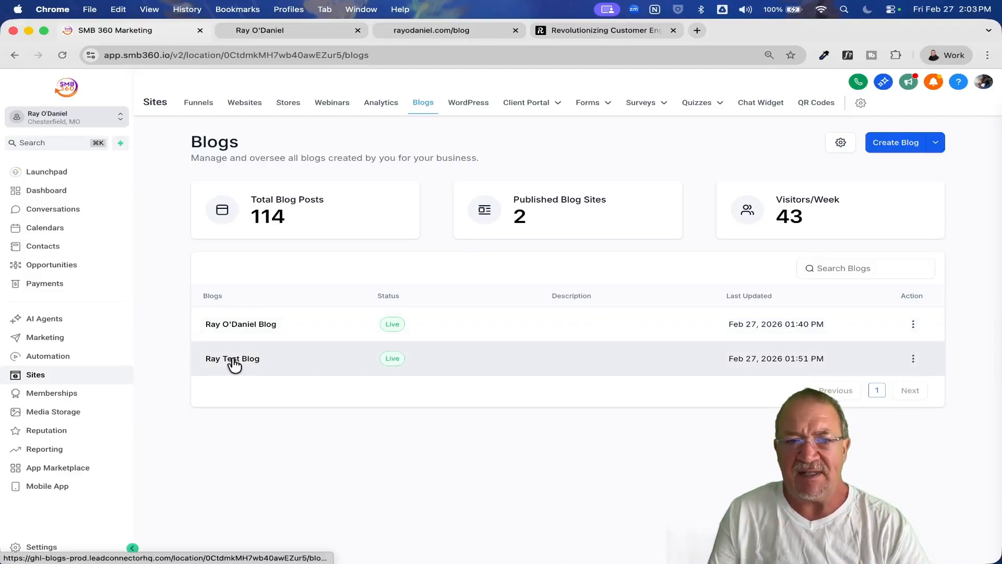
click(234, 360)
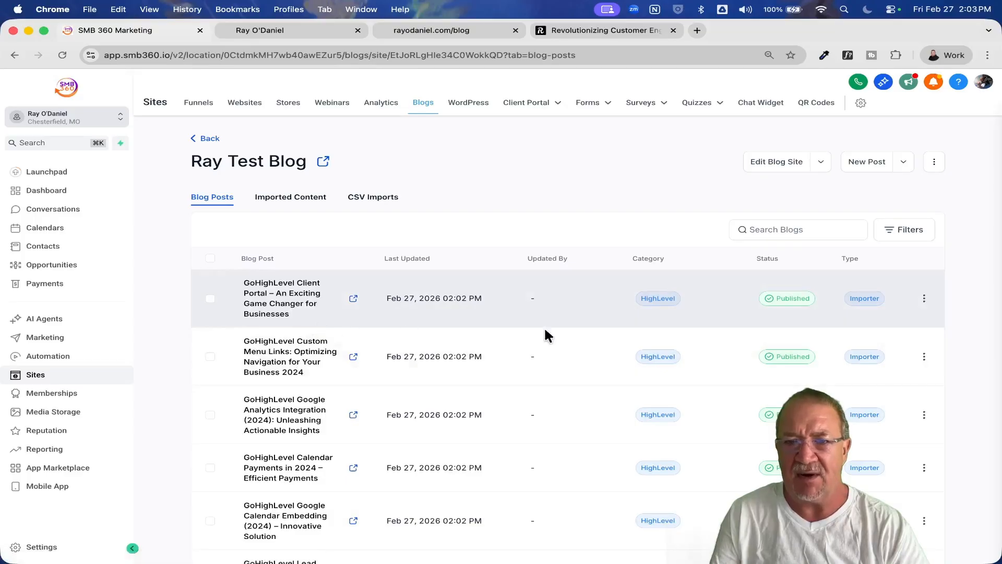
mouse_move(784, 303)
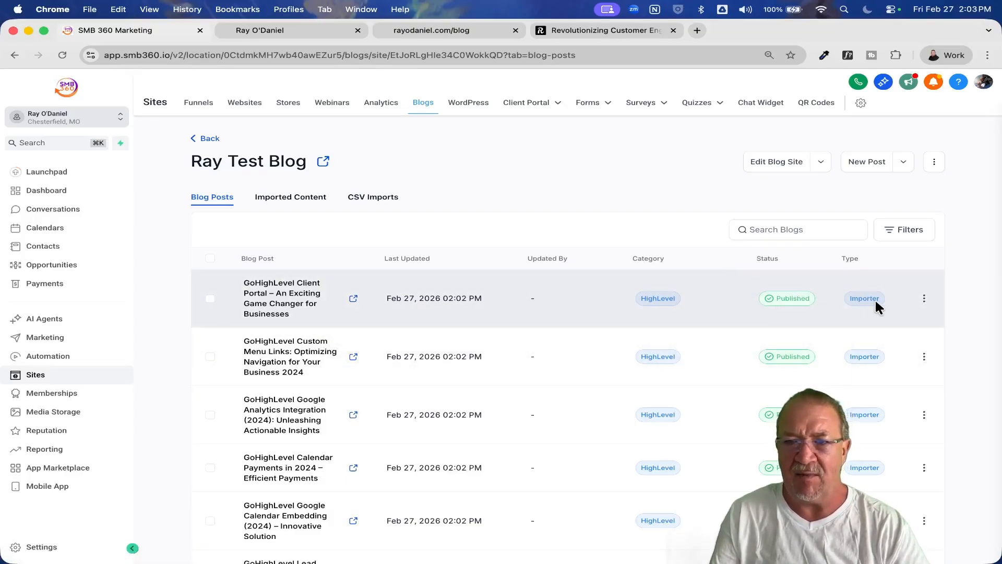
View the imported post "GoHighLevel Client Portal – An Exciting Game Changer for Businesses" live, check its images and text, and close it.
click(354, 299)
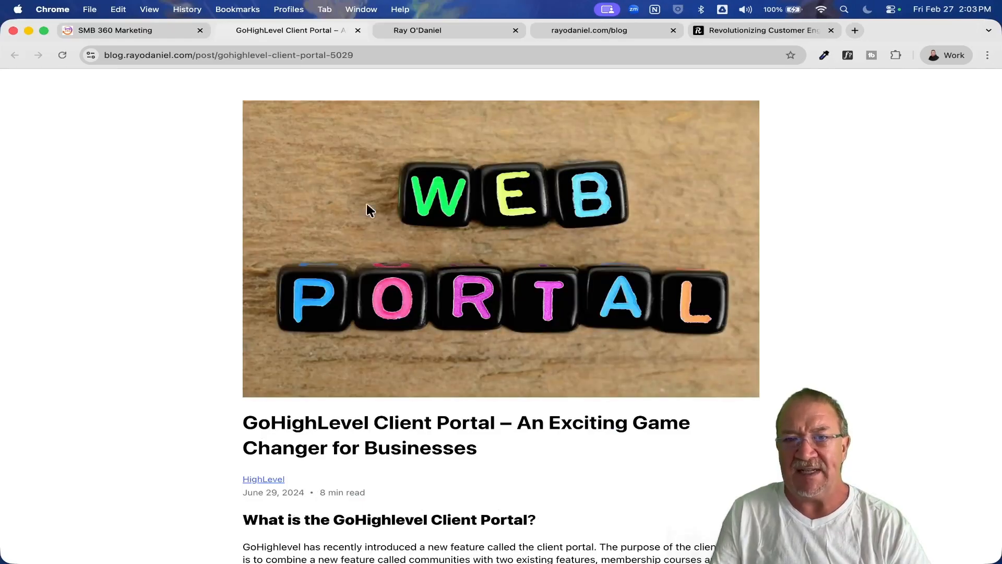
scroll(544, 272, down, 5)
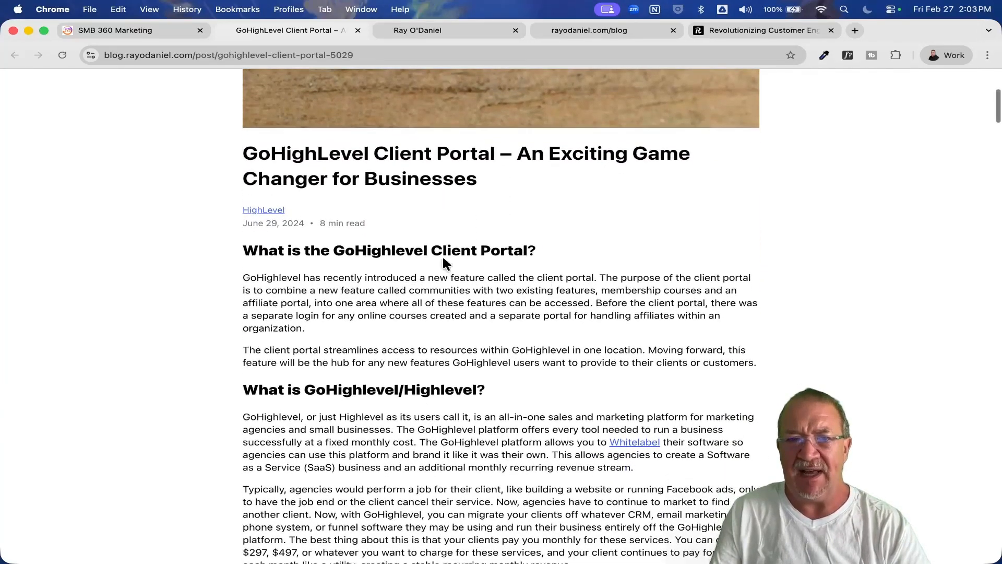
scroll(656, 273, down, 14)
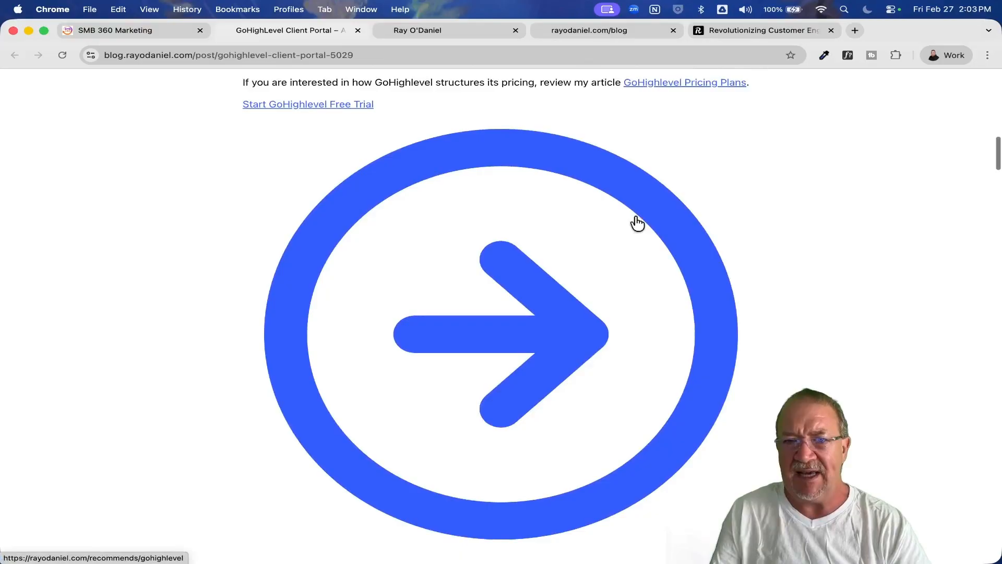
scroll(630, 330, down, 20)
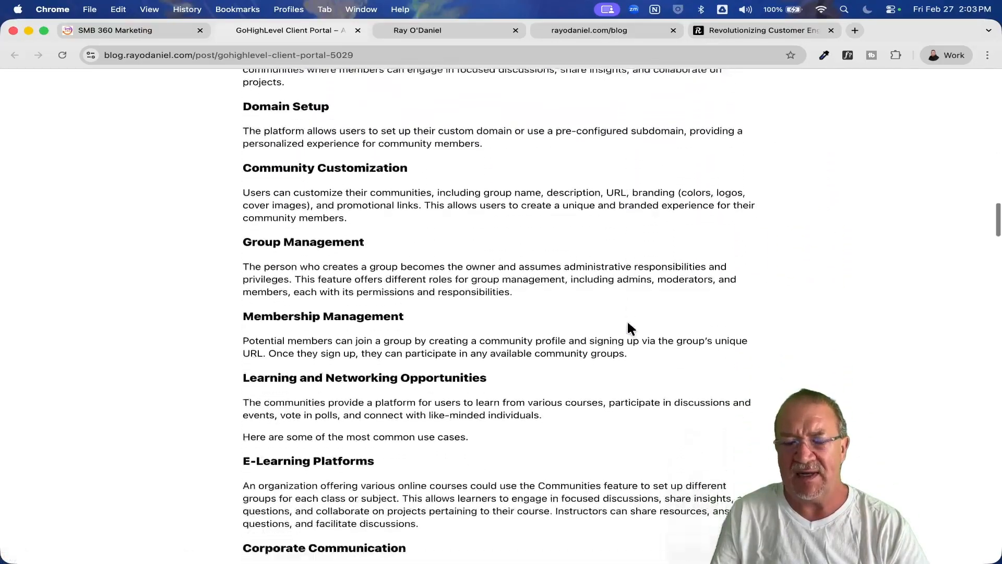
scroll(632, 328, down, 1)
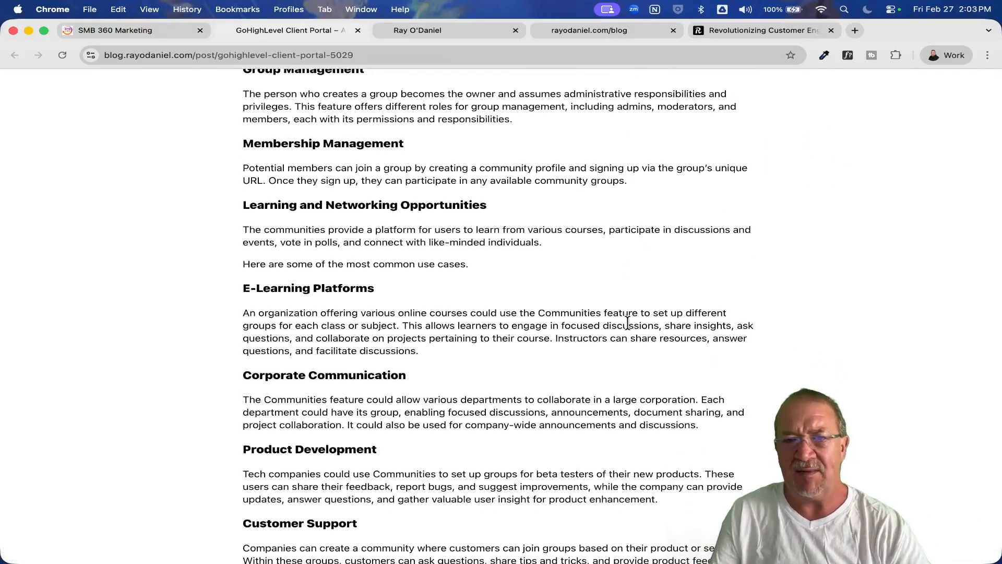
scroll(628, 324, down, 18)
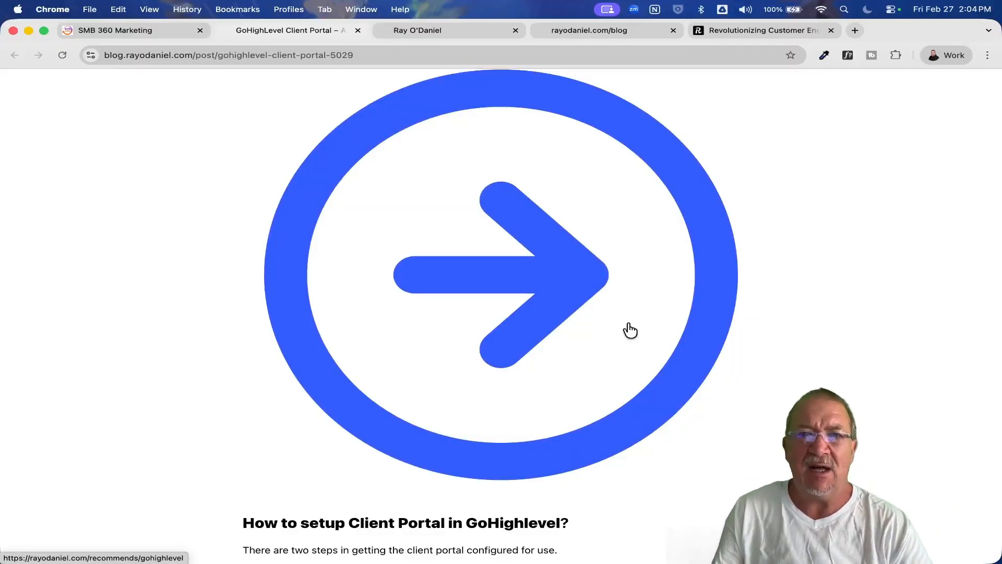
click(357, 30)
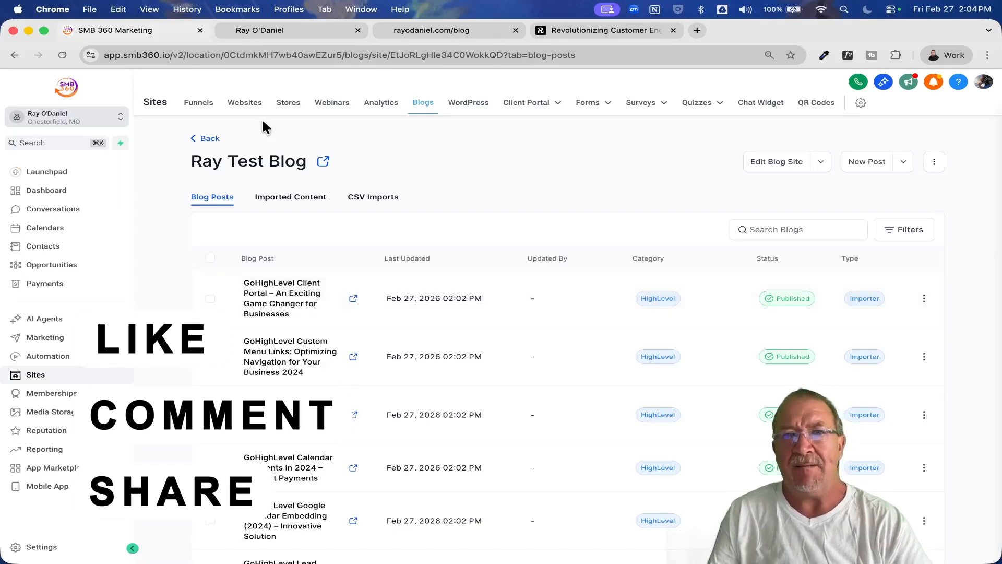
Open the Home page of the one-page personal website in the page builder.
click(246, 102)
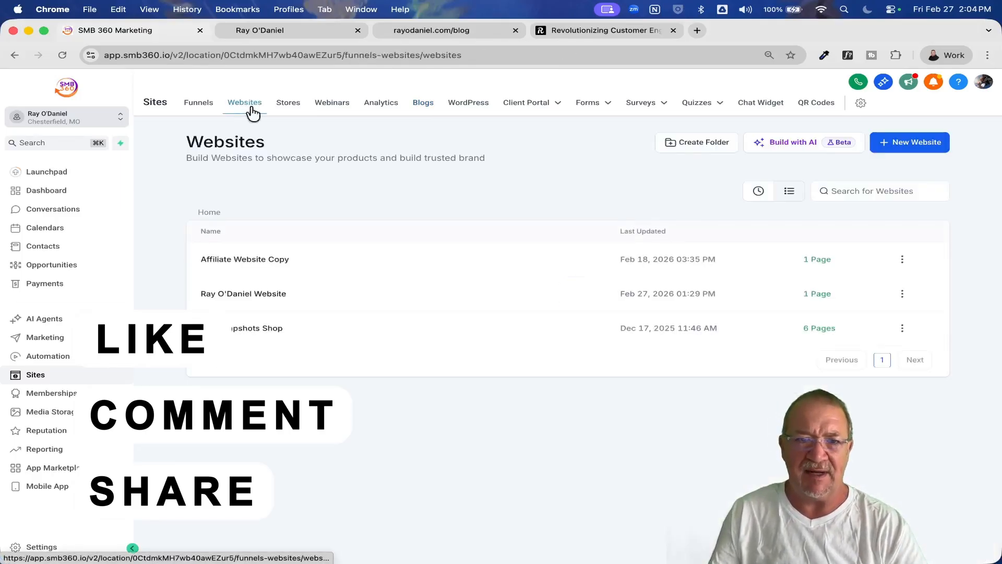
click(264, 294)
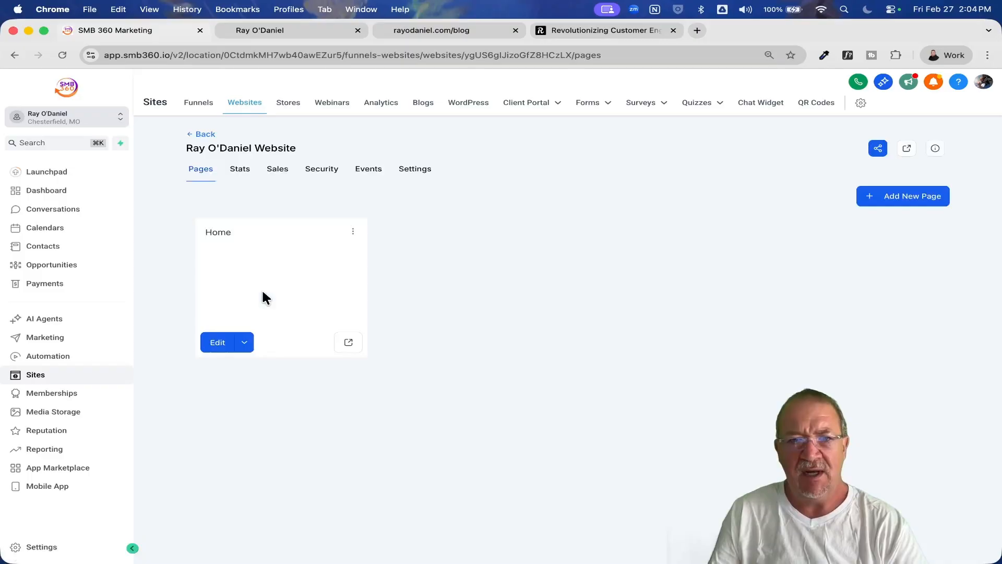
click(220, 349)
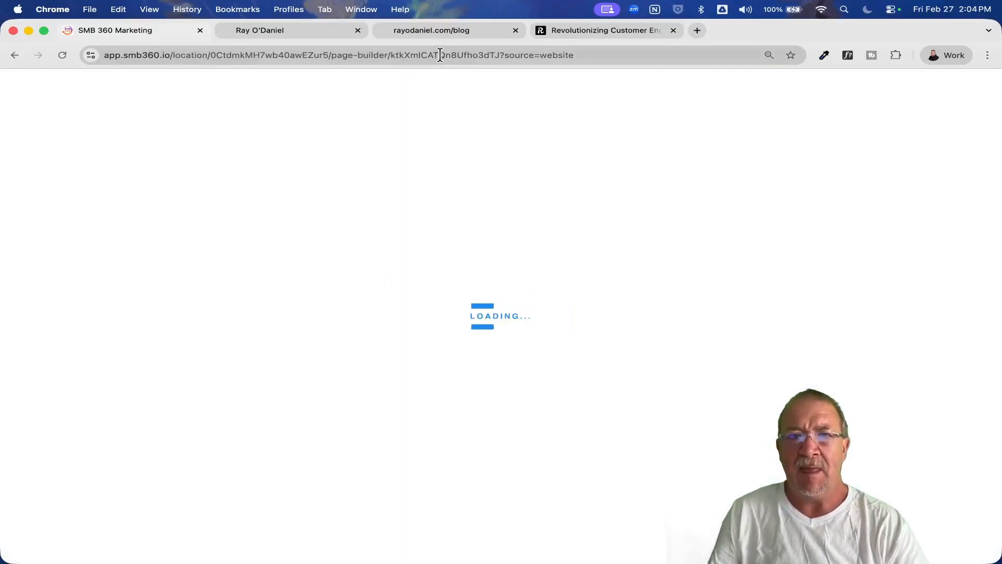
Close the rayodaniel.com/blog page, reload the live rayodaniel.com home page and review its Blog section.
click(433, 31)
click(515, 31)
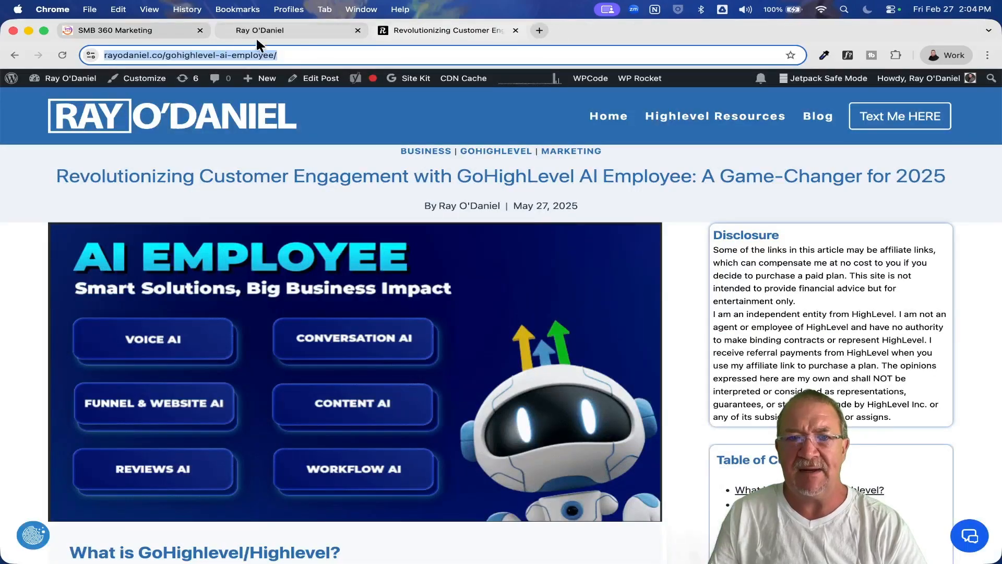
click(271, 32)
click(63, 55)
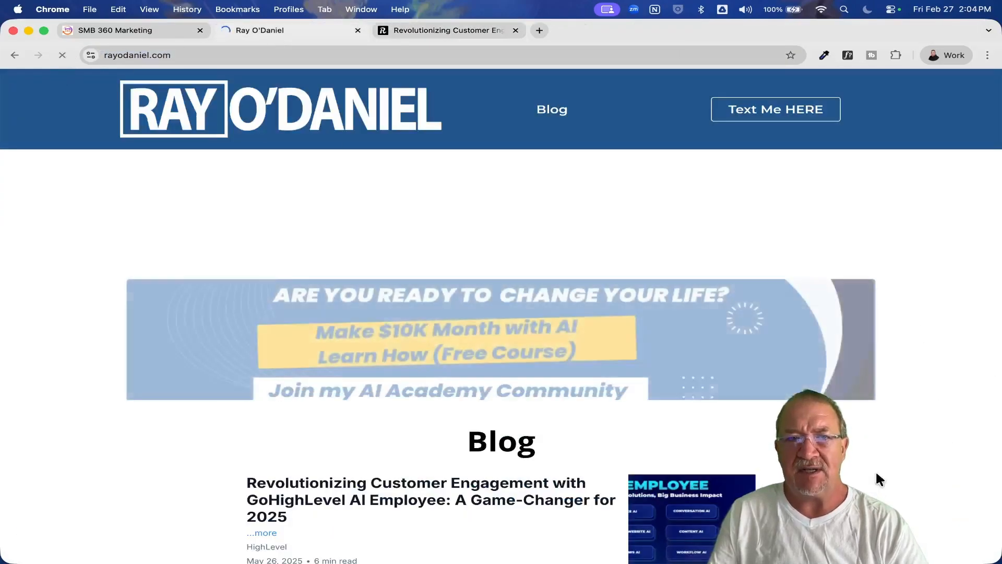
scroll(639, 425, down, 5)
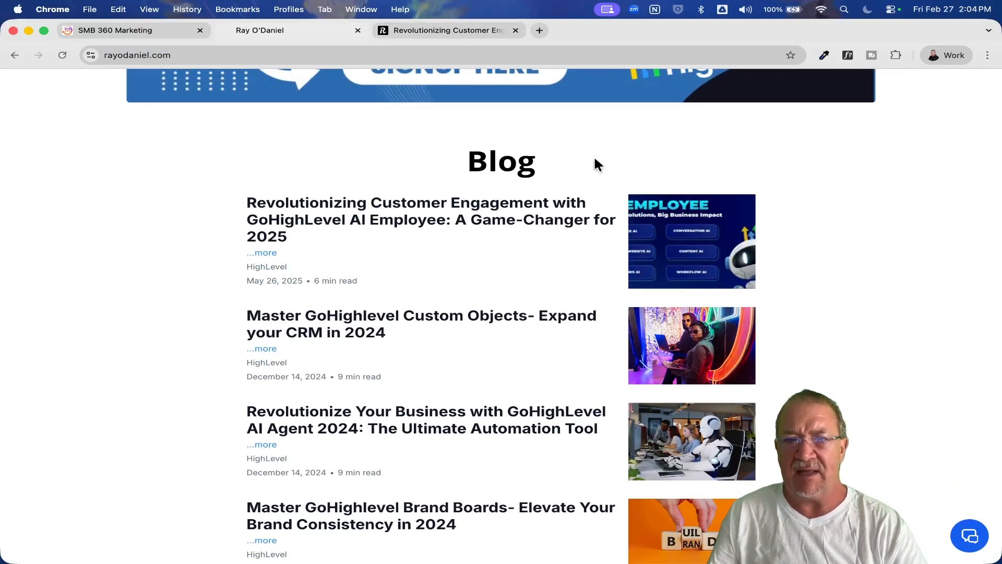
scroll(602, 361, down, 2)
scroll(241, 153, up, 5)
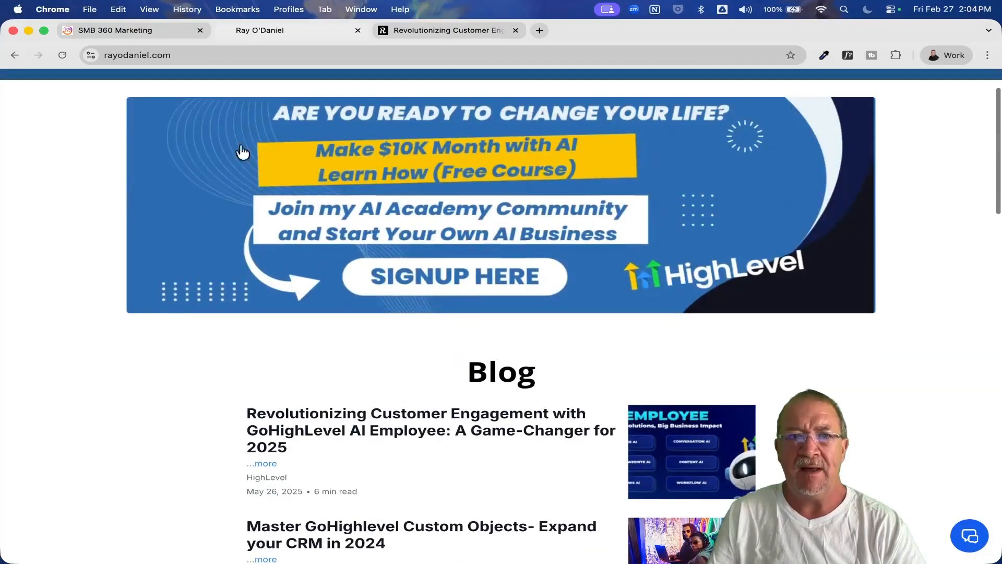
Return to the page builder, select the existing compact Blog element to show its settings, and close the AI assistant.
click(138, 30)
scroll(617, 303, down, 5)
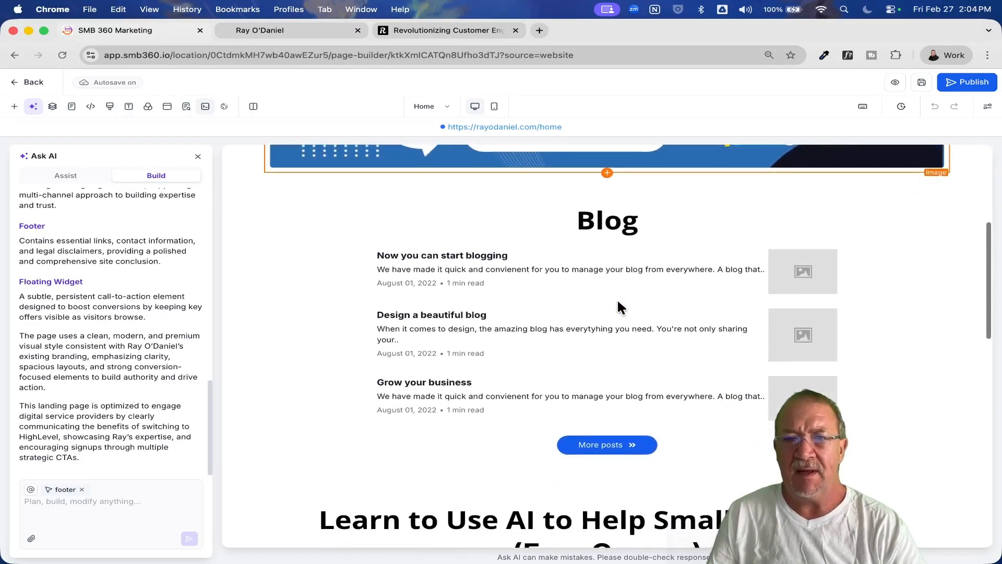
click(619, 303)
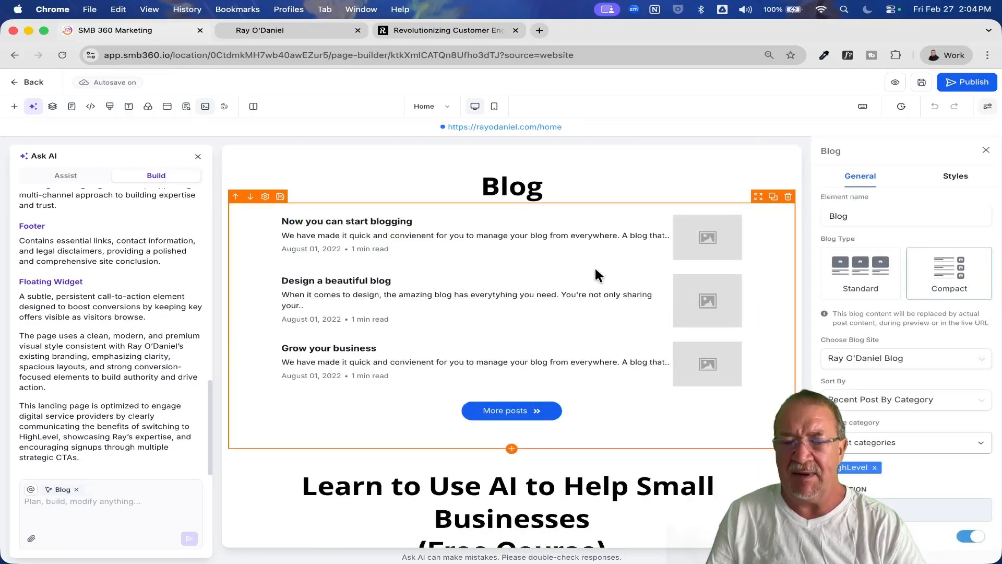
click(199, 156)
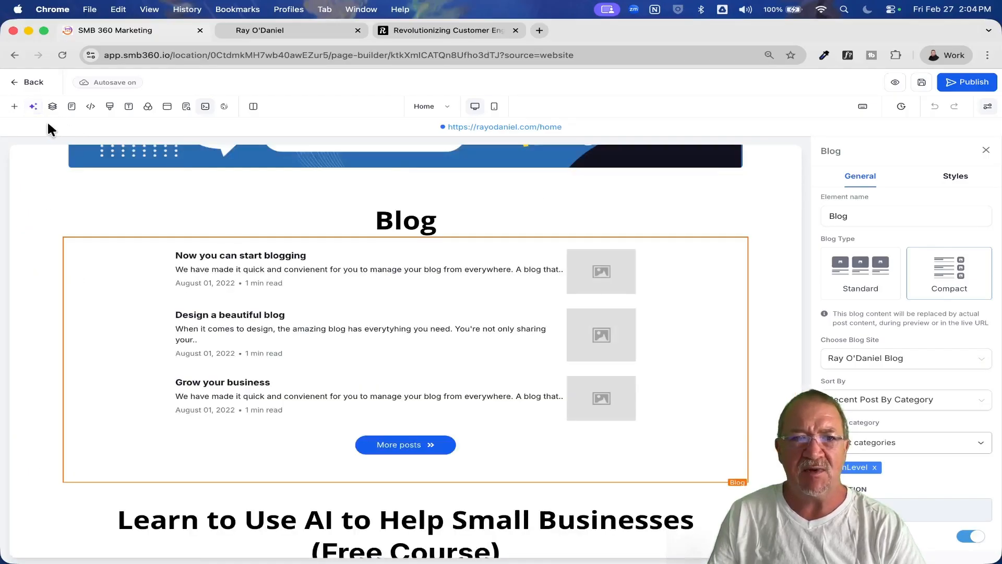
Find the Blog Posts element by searching for "blog", place it directly below the Blog heading, and compare it with the existing blog element.
click(16, 108)
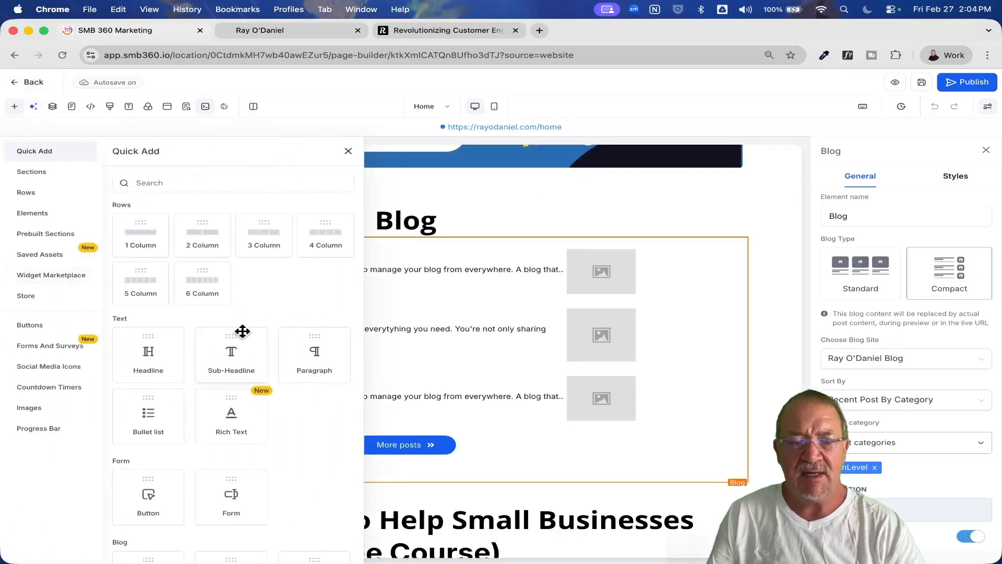
scroll(239, 323, down, 5)
scroll(257, 270, up, 5)
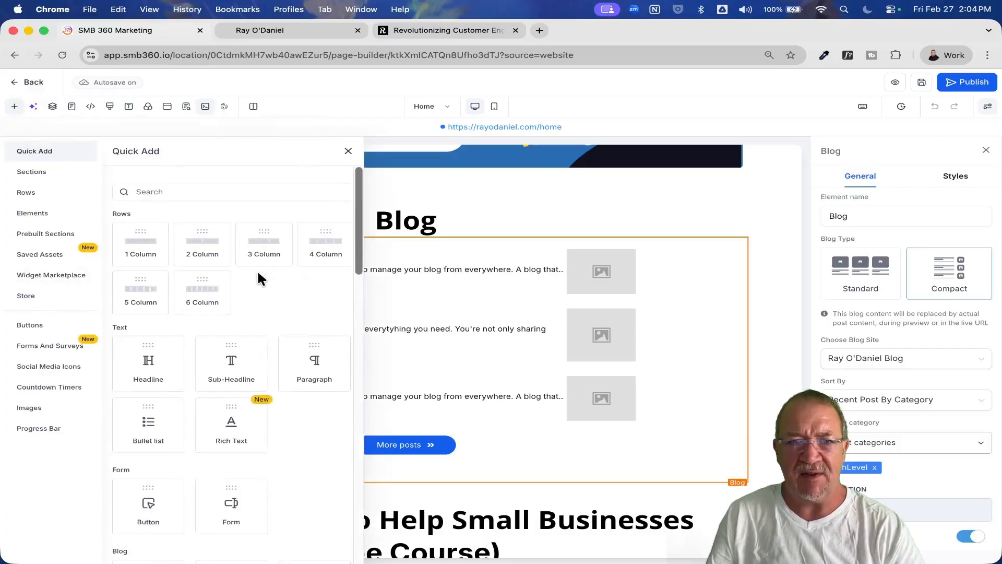
click(152, 184)
text(blog)
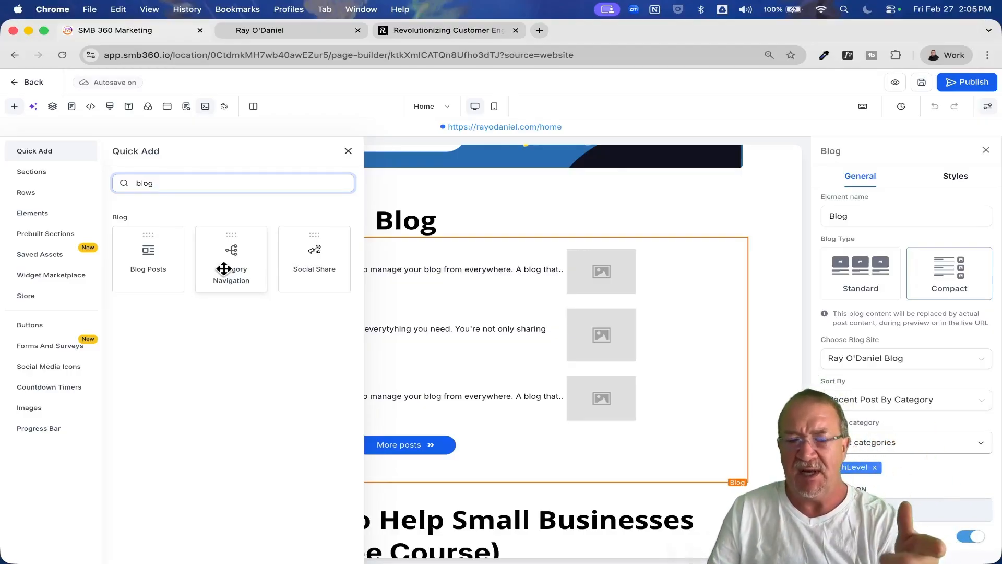
drag(137, 262, 418, 249)
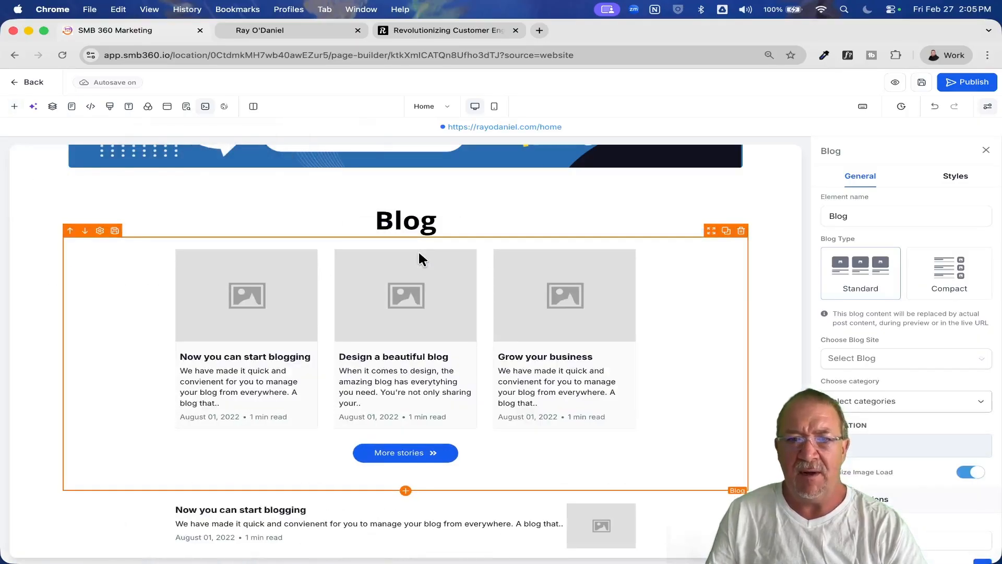
scroll(446, 339, down, 5)
scroll(411, 349, up, 3)
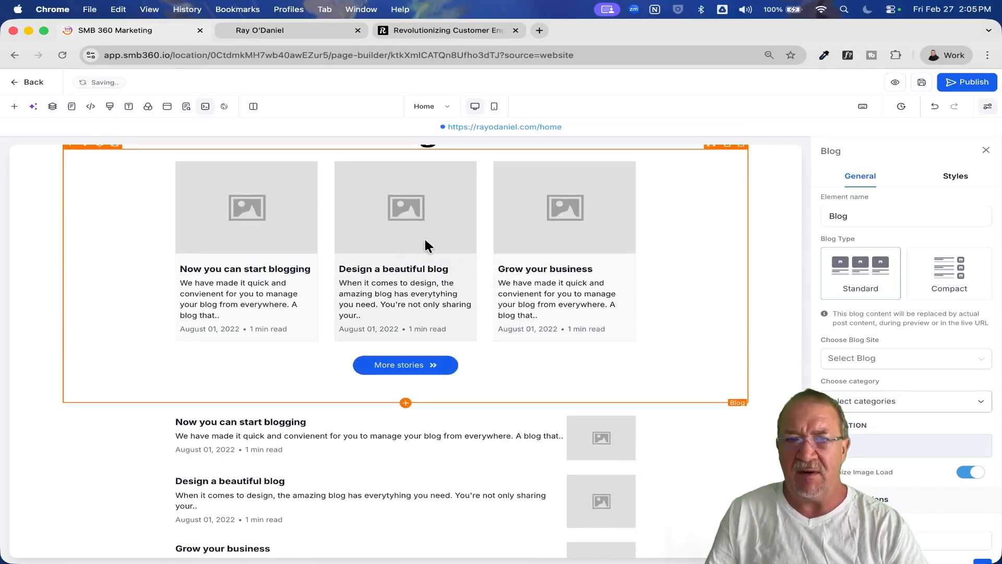
scroll(555, 527, down, 3)
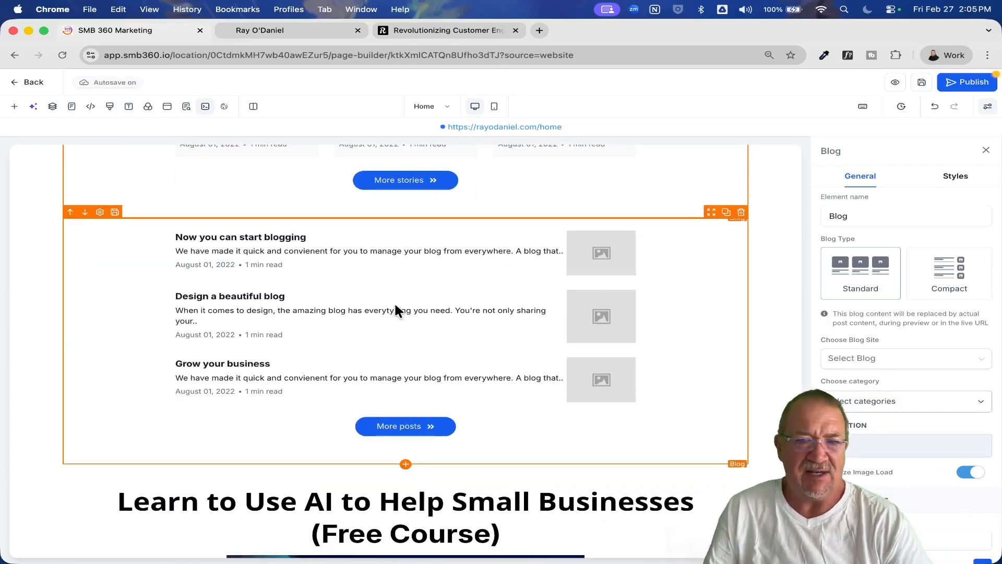
Connect the new standard Blog element under the Blog heading to the Ray Test Blog site with category All Posts, and publish the page.
scroll(393, 302, up, 4)
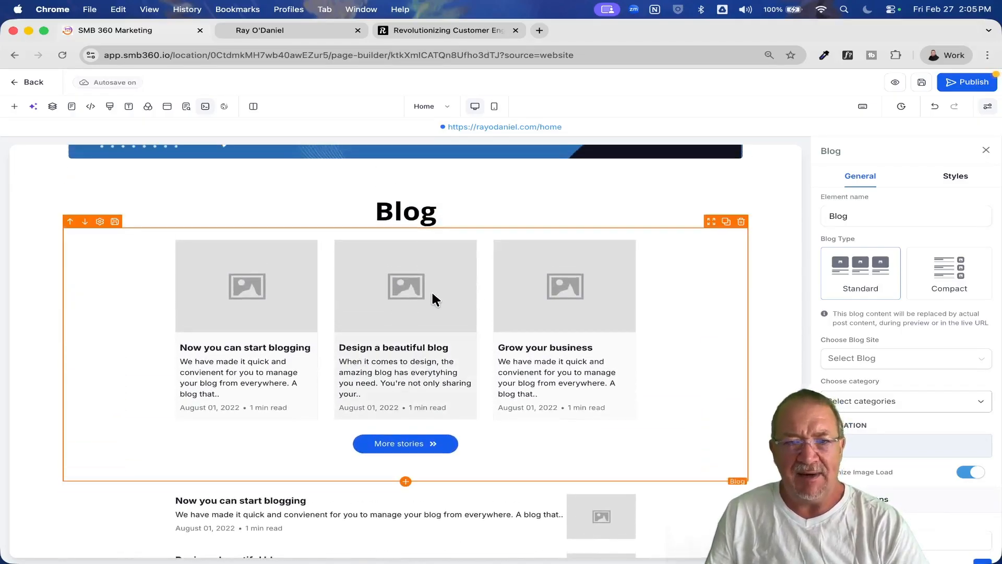
click(874, 368)
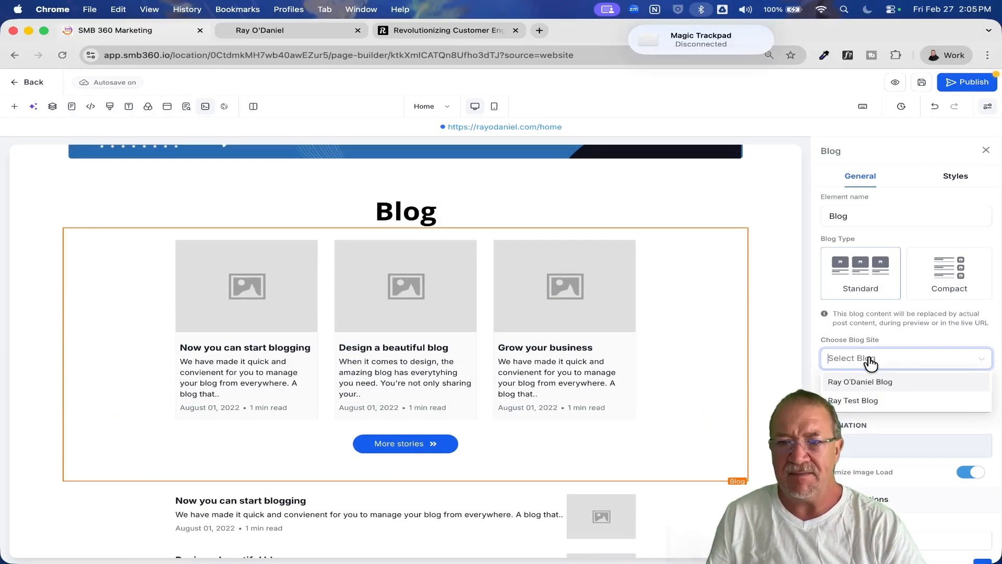
click(861, 401)
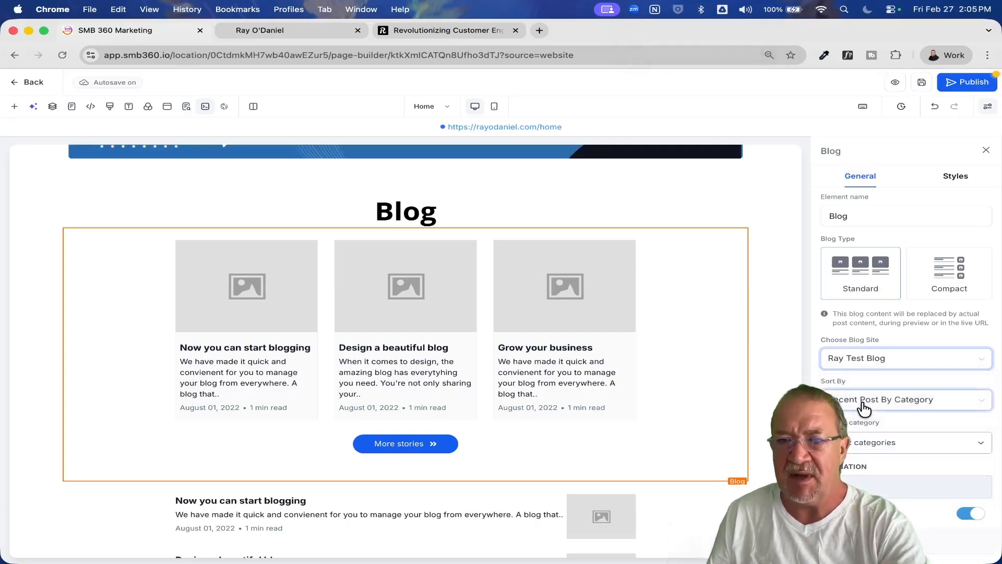
click(867, 442)
click(843, 469)
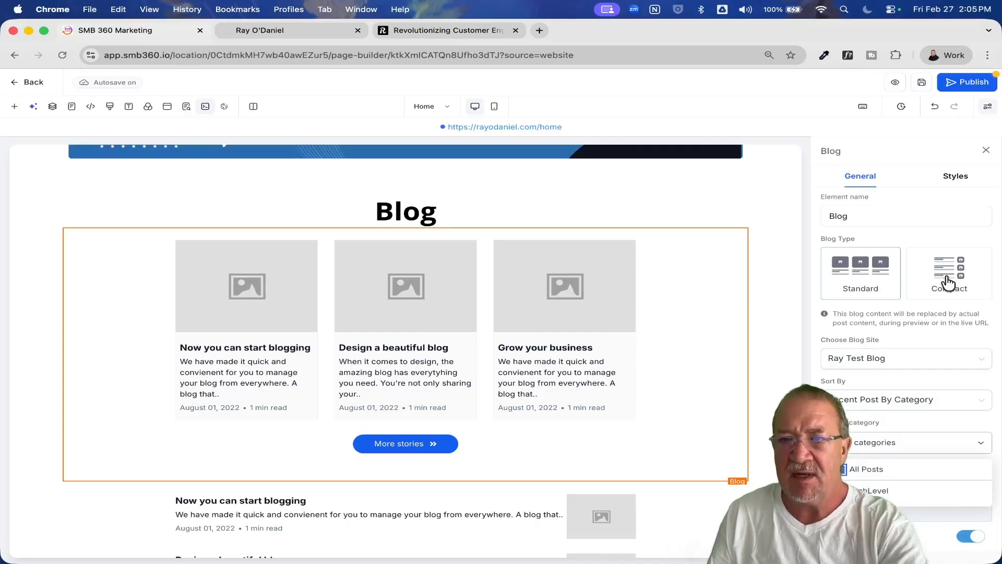
click(948, 179)
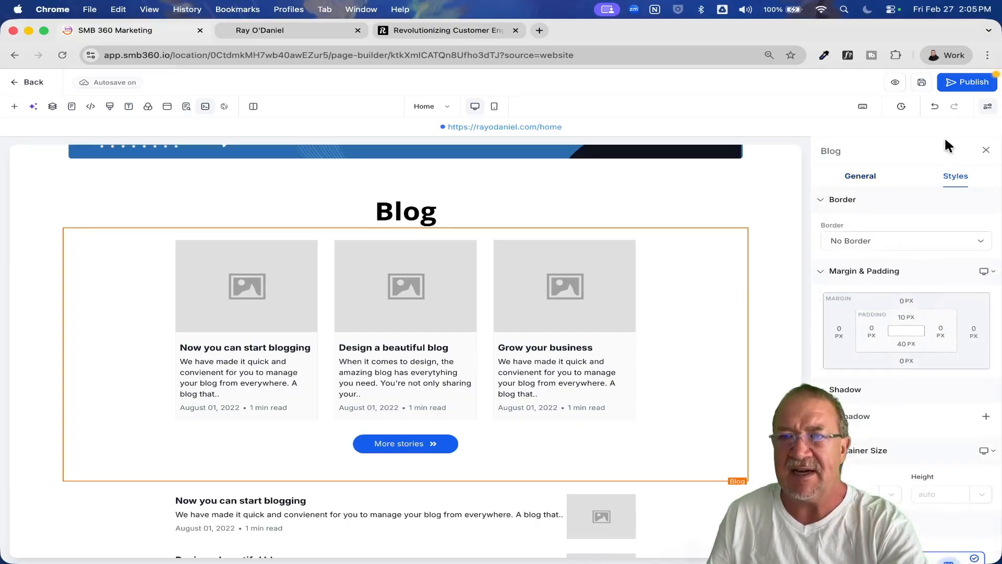
click(972, 80)
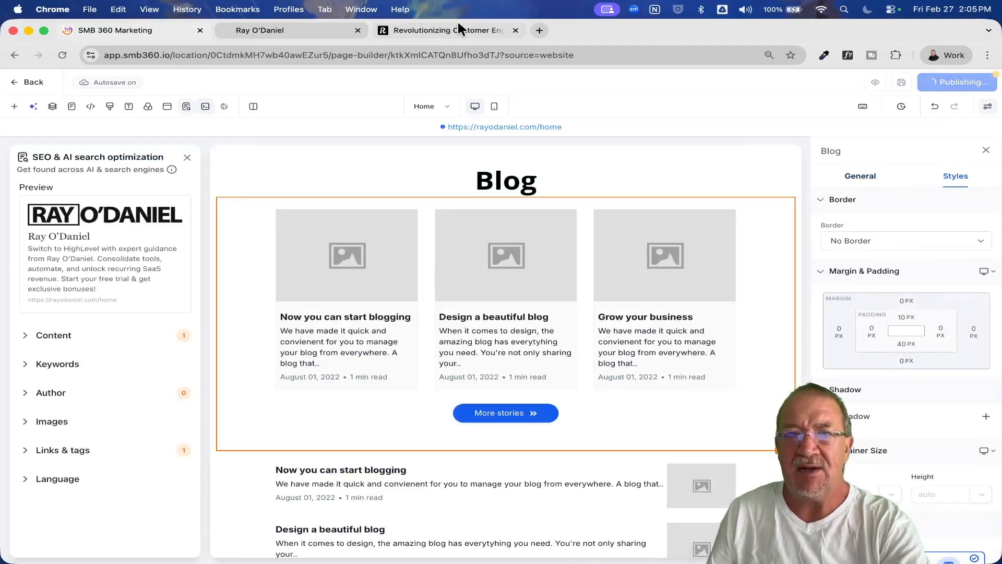
Reload the live rayodaniel.com home page and compare the standard and compact blog layouts in its Blog section.
click(310, 24)
click(63, 55)
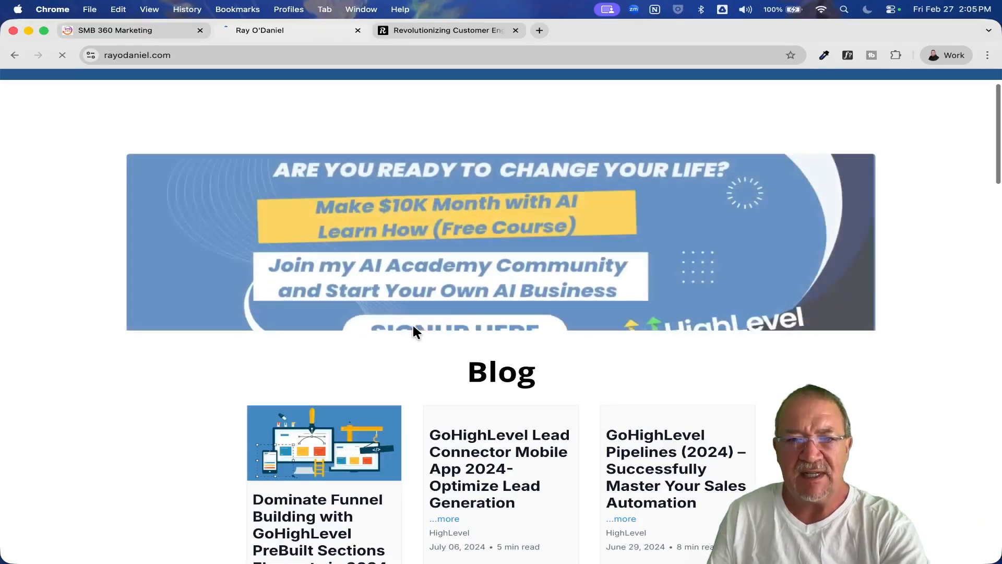
scroll(411, 322, down, 6)
scroll(413, 329, down, 3)
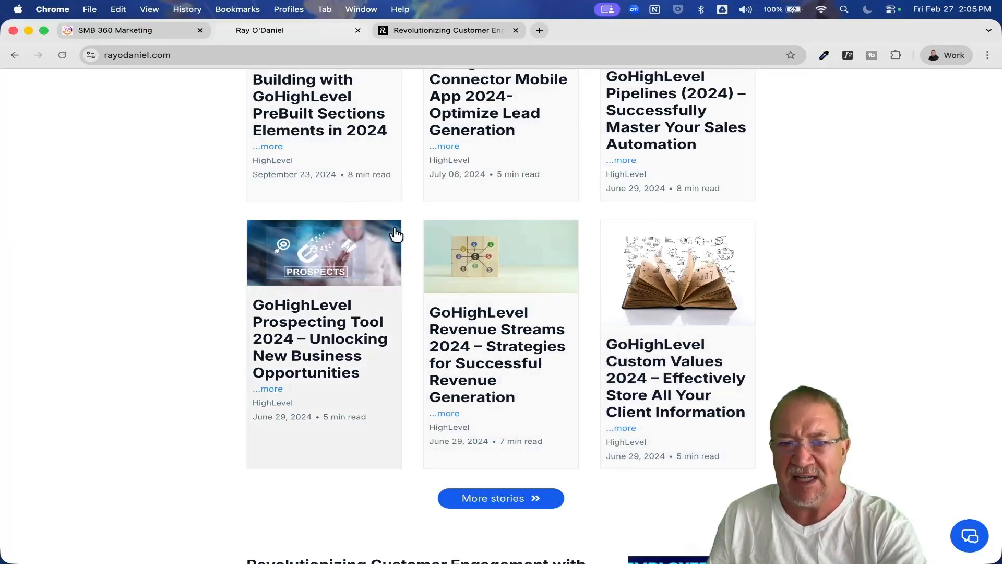
scroll(545, 331, down, 5)
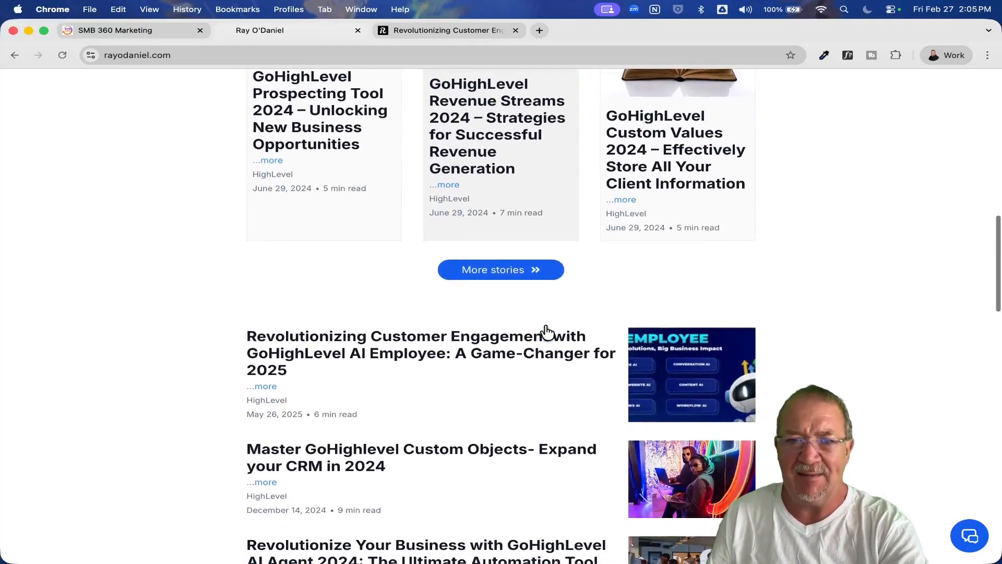
scroll(609, 504, down, 9)
scroll(610, 505, up, 15)
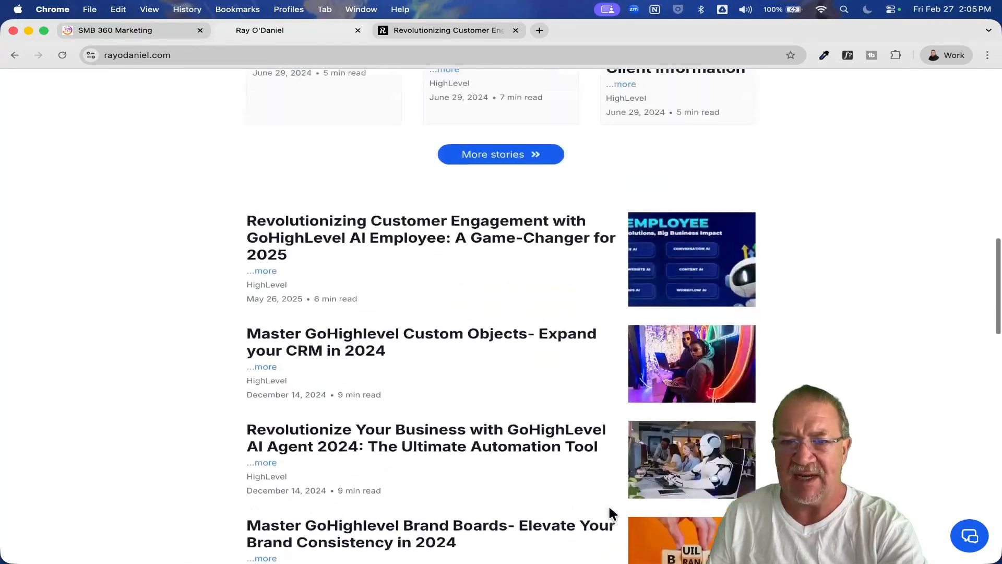
scroll(609, 505, up, 3)
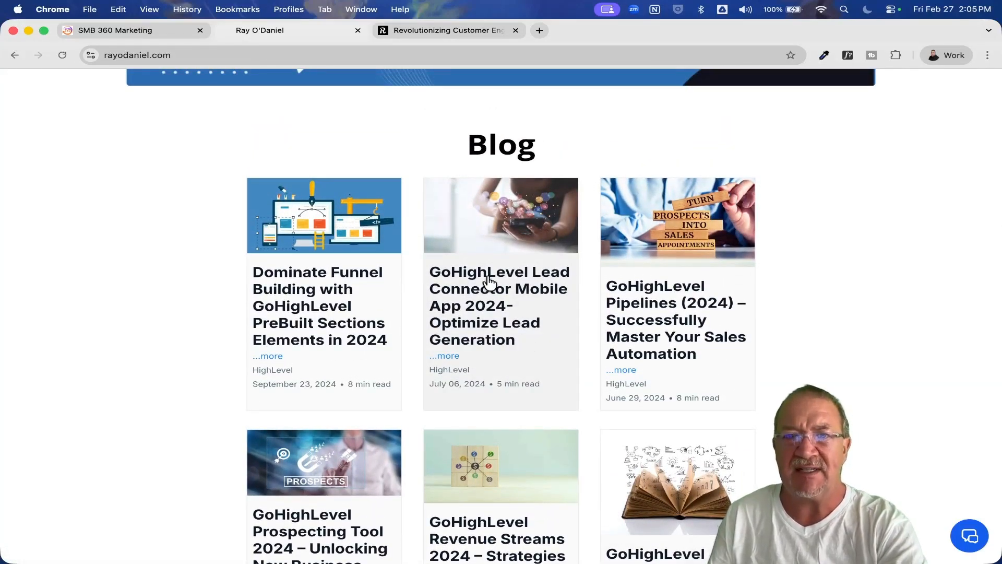
Return to the page builder, delete the standard Blog element directly below the Blog heading, and publish the Home page again.
click(151, 29)
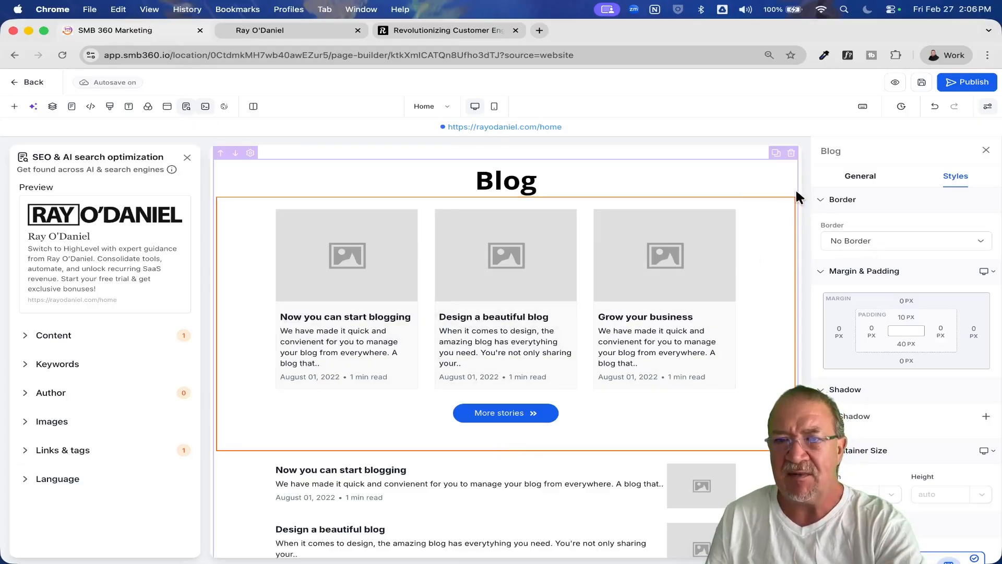
click(788, 191)
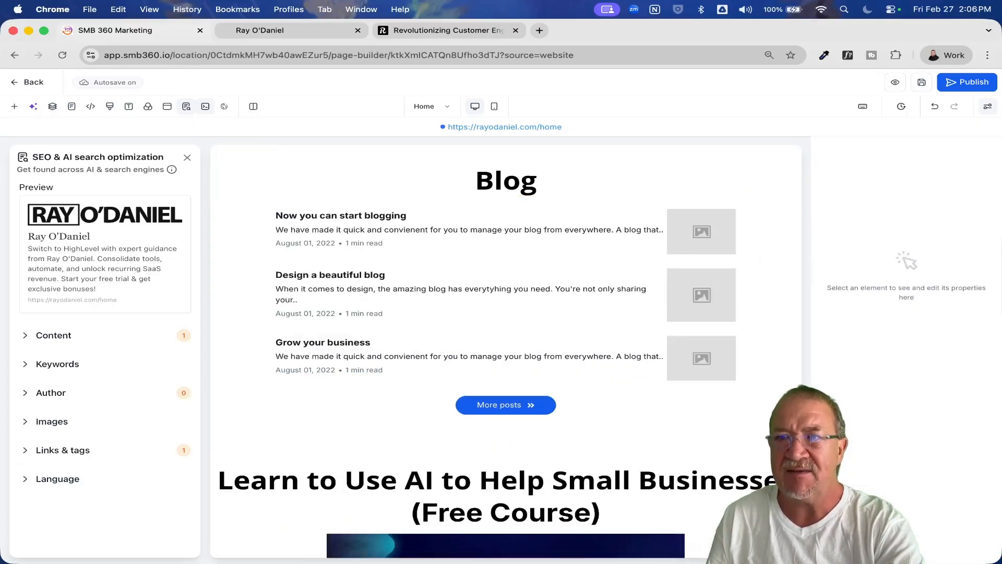
click(974, 83)
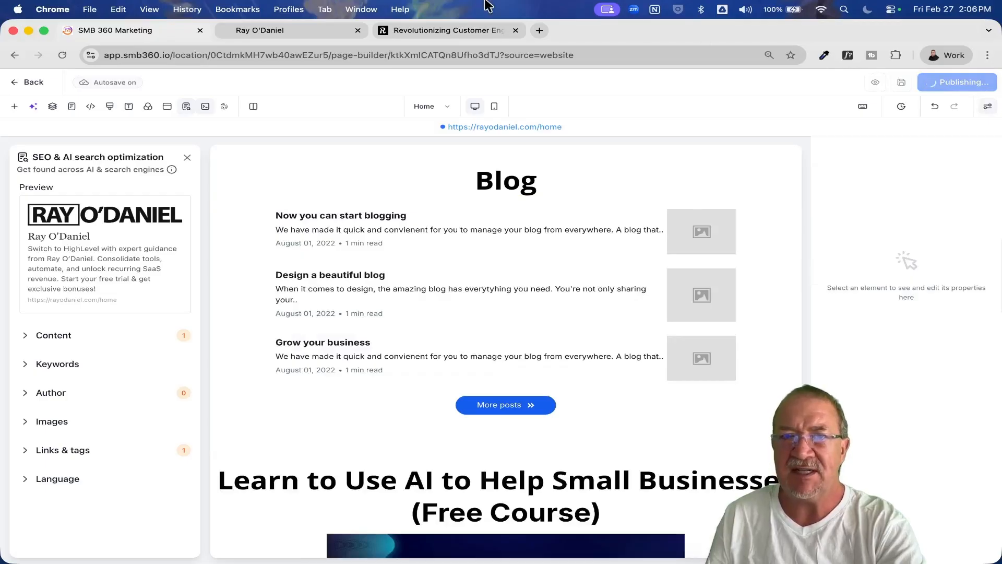